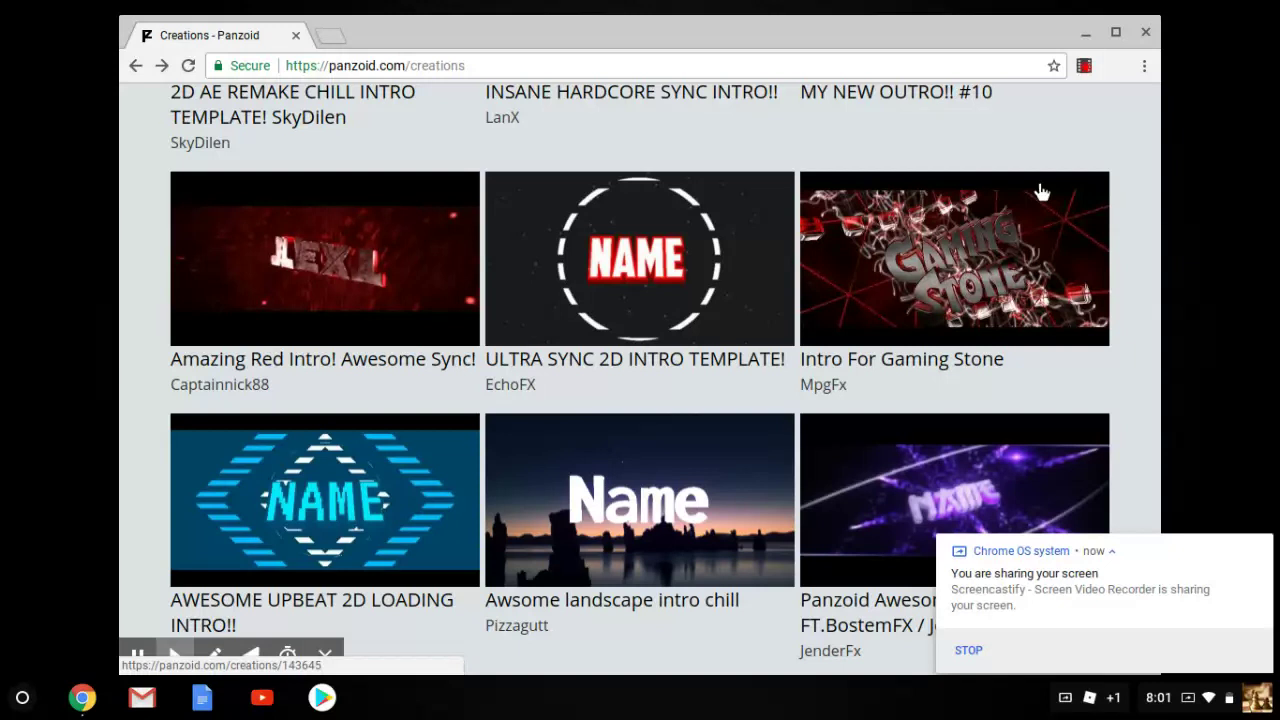
Open the 'Intro For Gaming Stone' thumbnail on panzoid.com/creations
{"action": "left_click", "coordinate": [973, 210]}
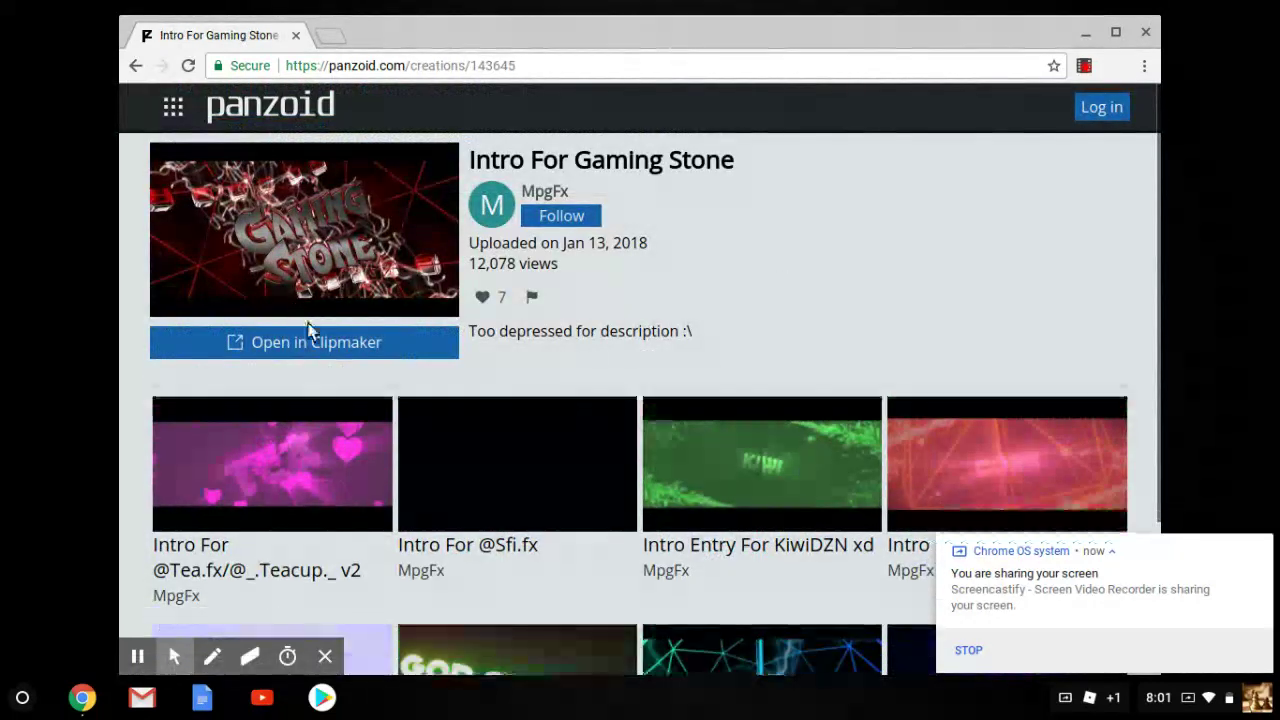
Launch the Intro For Gaming Stone template with 'Open in Clipmaker'
{"action": "left_click", "coordinate": [326, 344]}
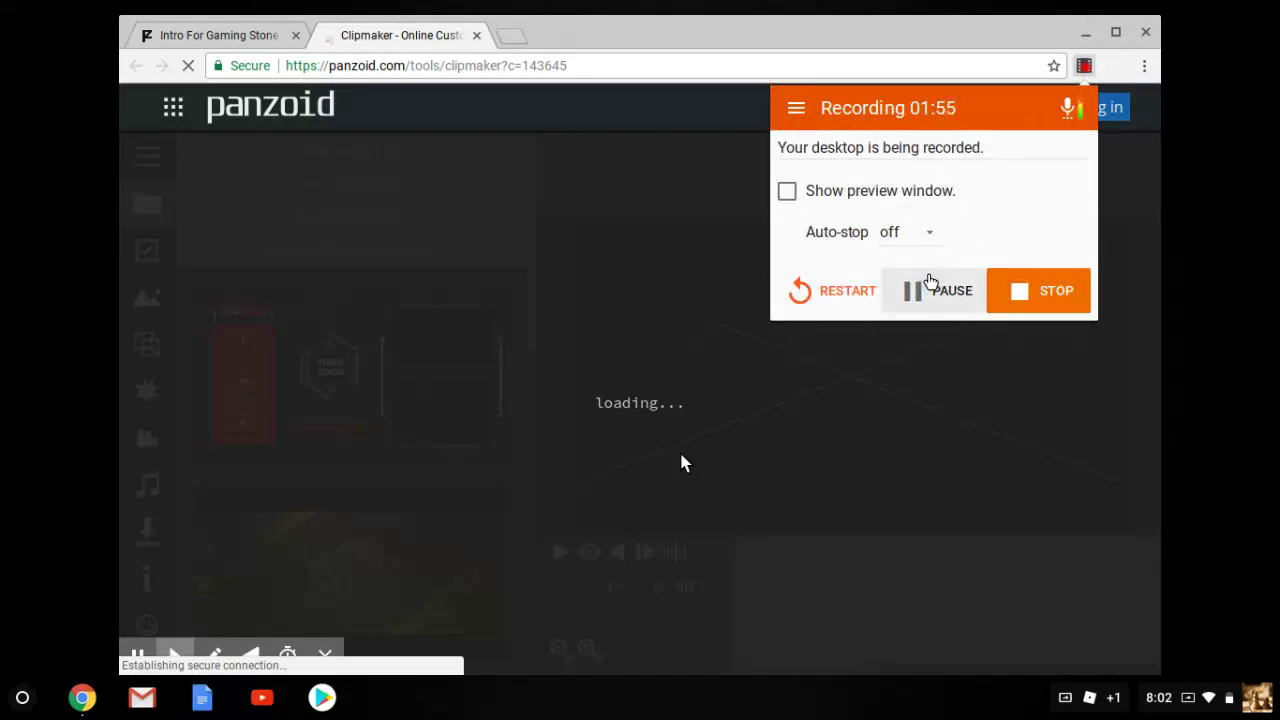
Turn on the live preview and play the Gaming Stone intro once, then pause it
{"action": "left_click", "coordinate": [930, 283]}
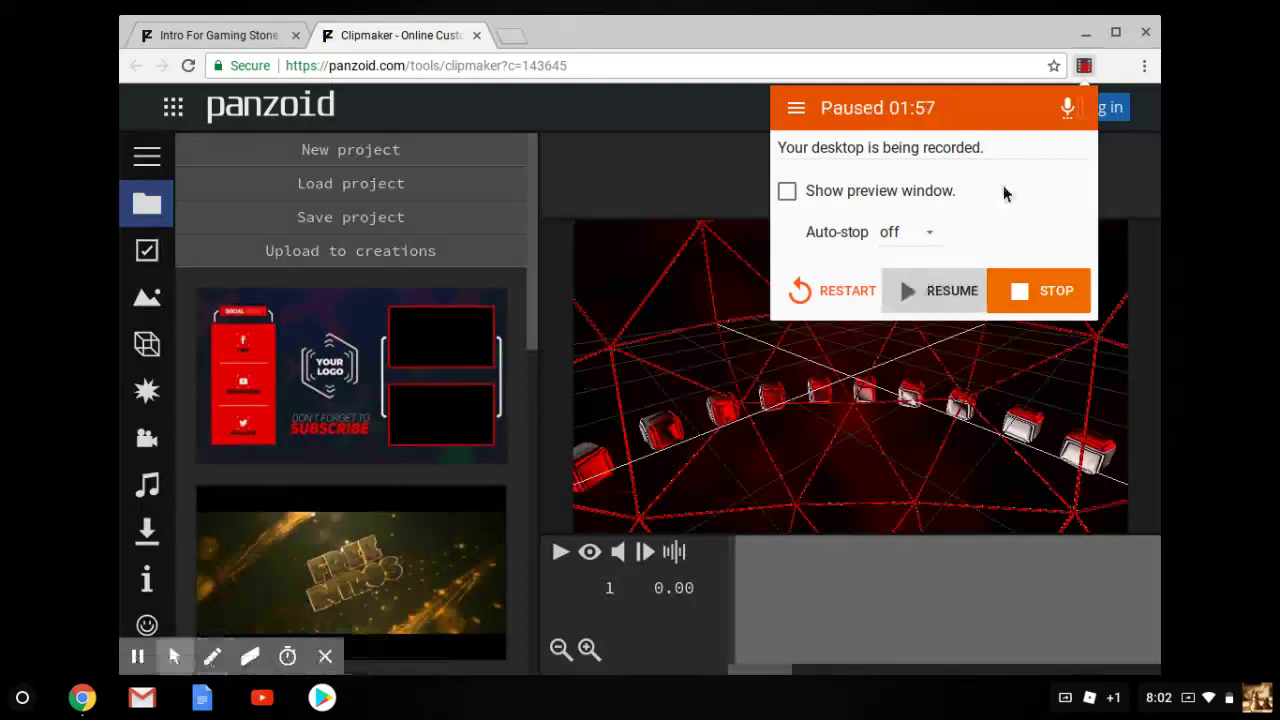
{"action": "left_click", "coordinate": [1085, 66]}
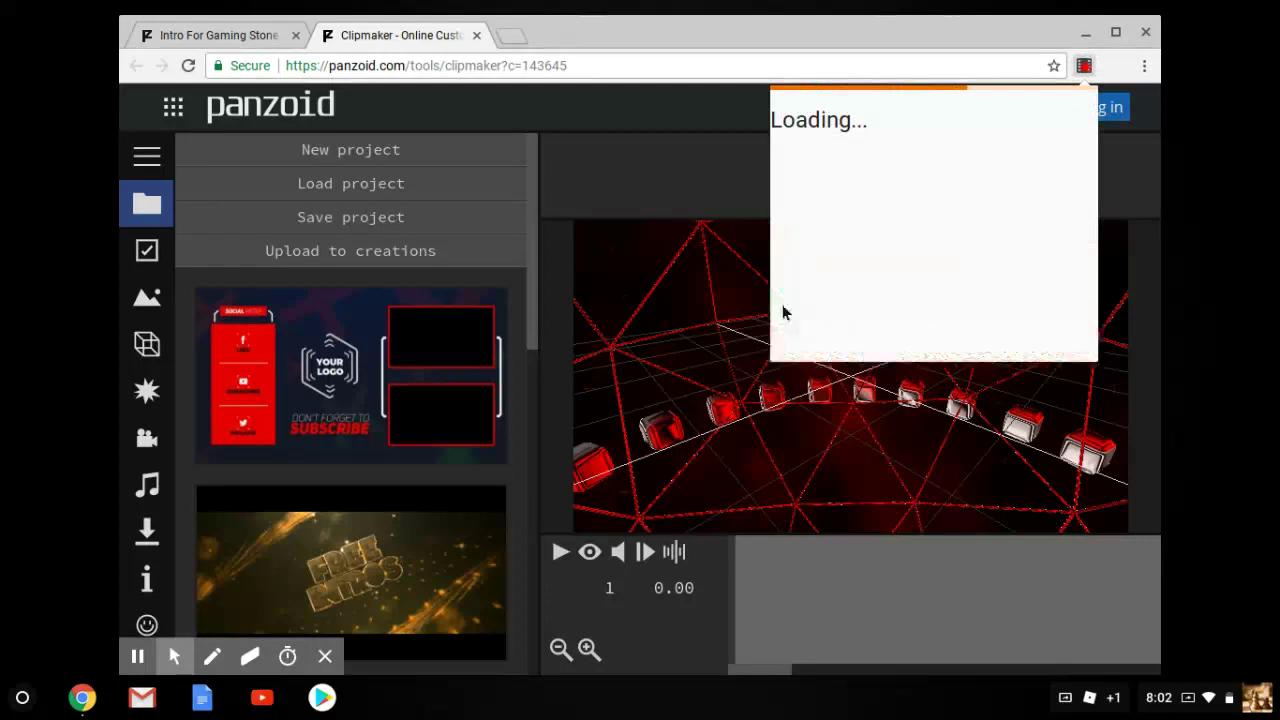
{"action": "left_click", "coordinate": [1082, 67]}
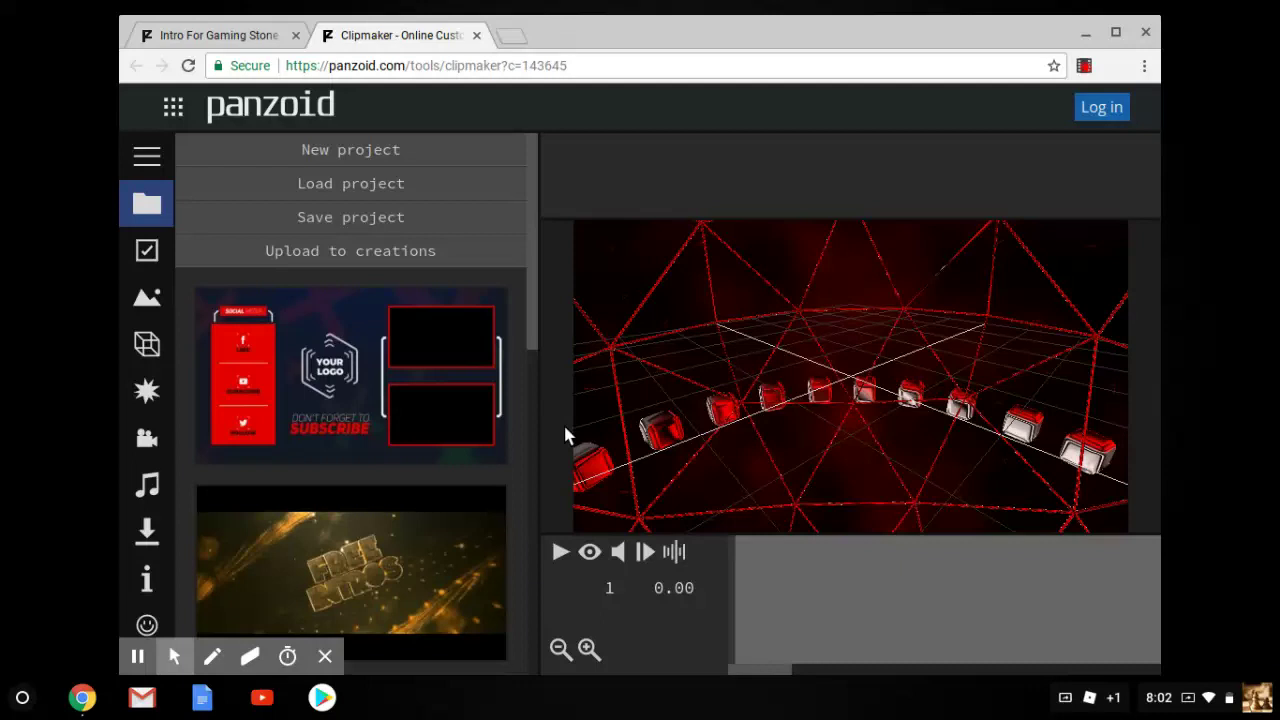
{"action": "left_click", "coordinate": [589, 552]}
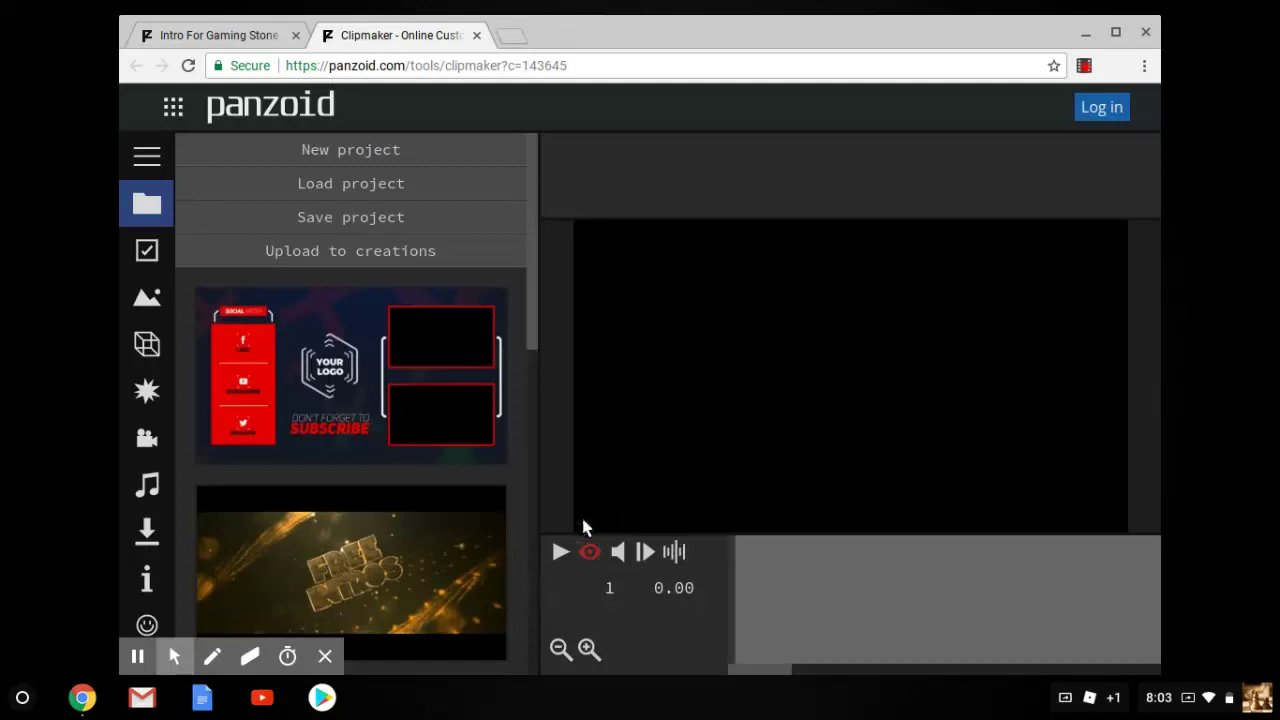
{"action": "left_click", "coordinate": [560, 552]}
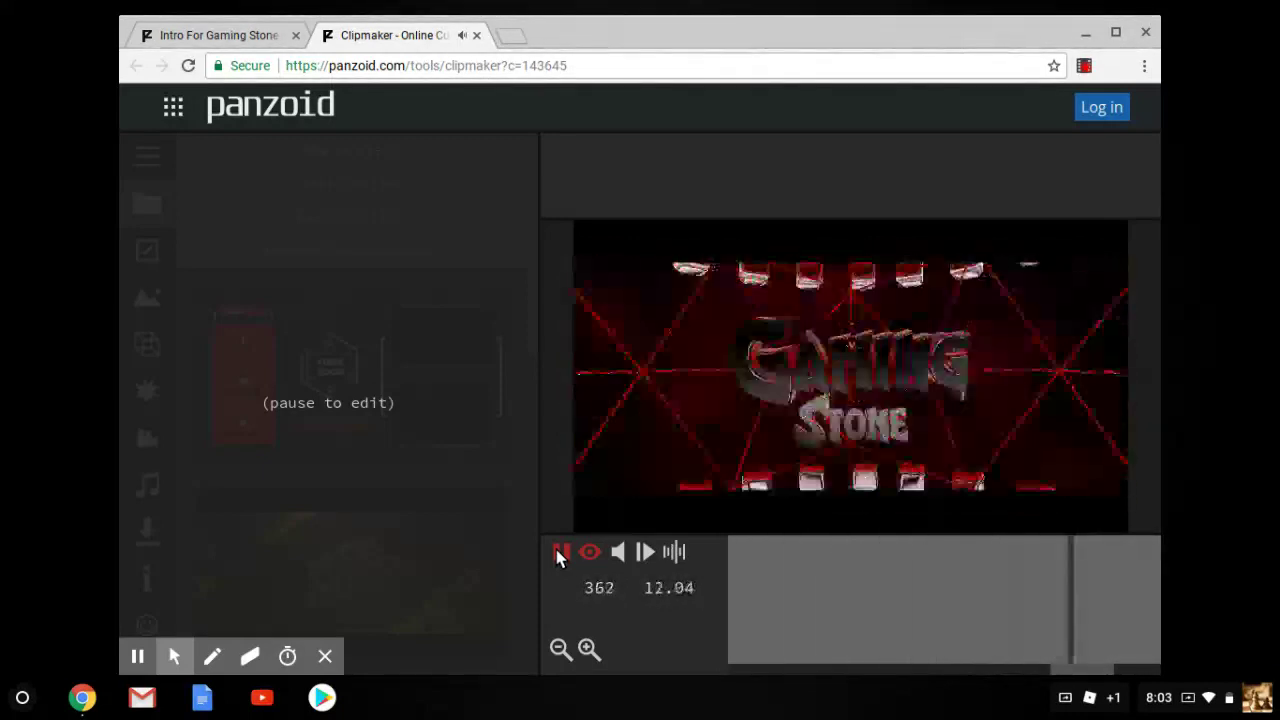
{"action": "left_click", "coordinate": [561, 554]}
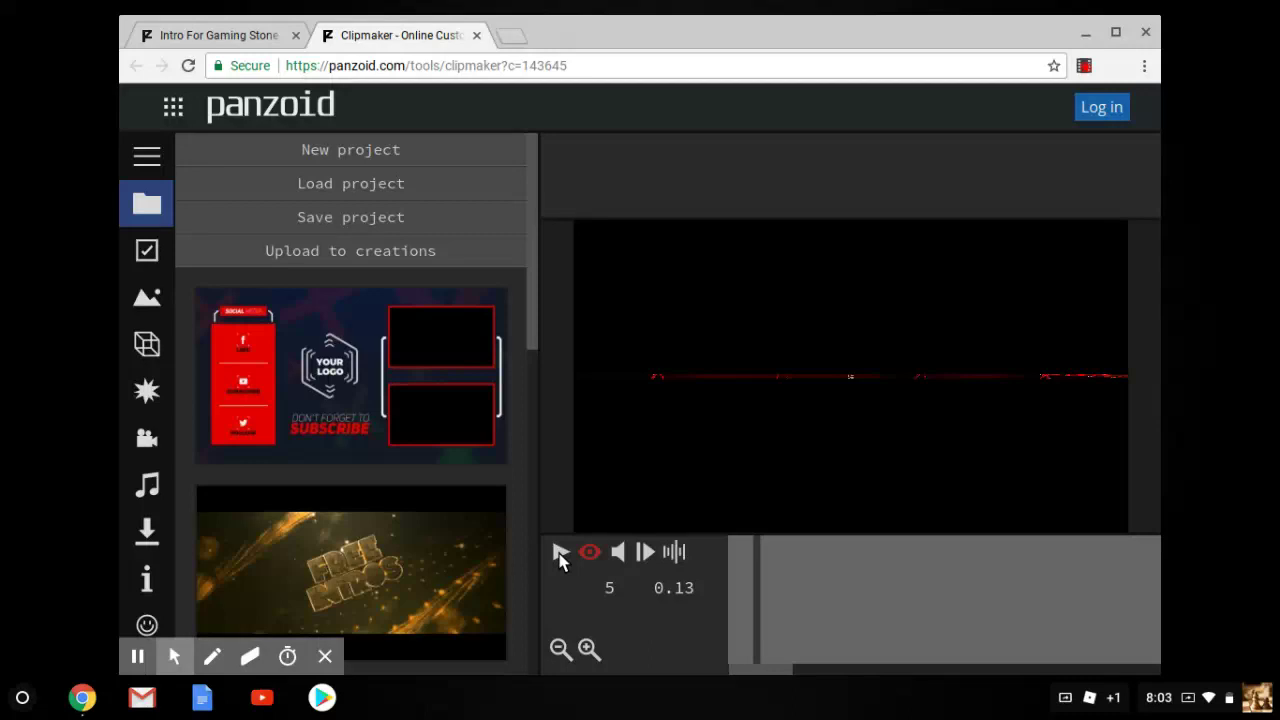
{"action": "left_click", "coordinate": [561, 554]}
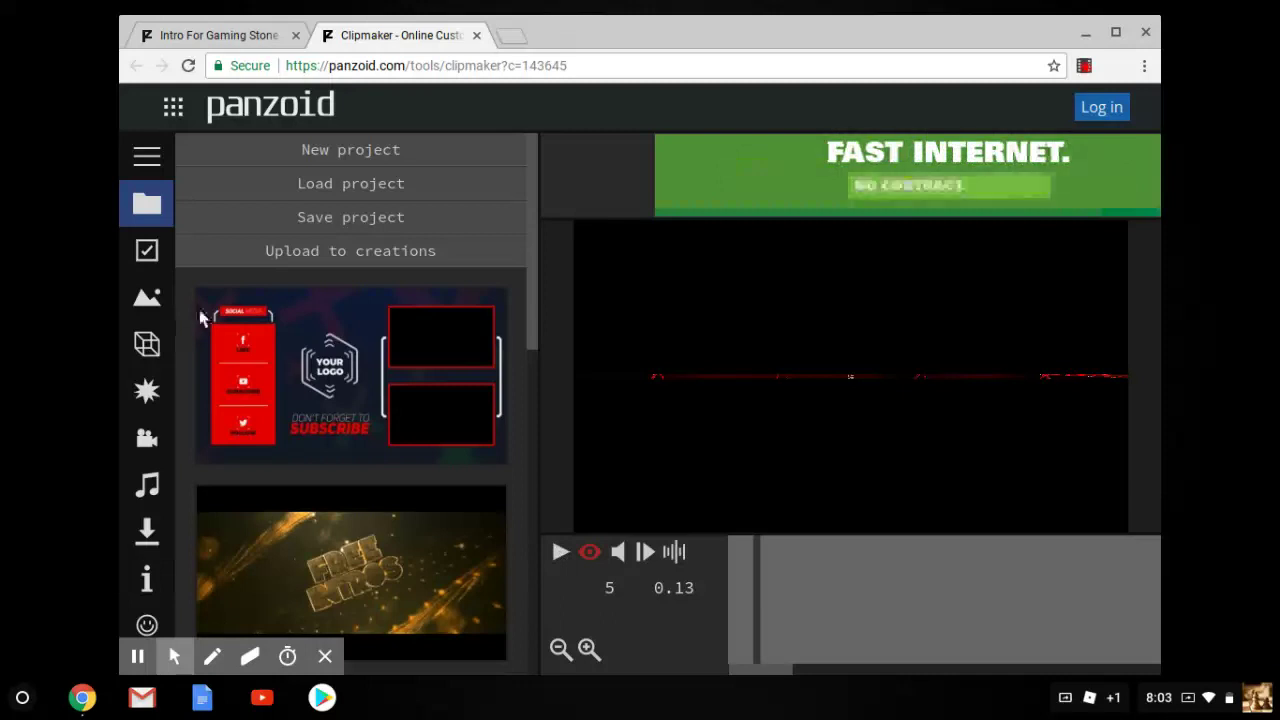
{"action": "left_click", "coordinate": [146, 360]}
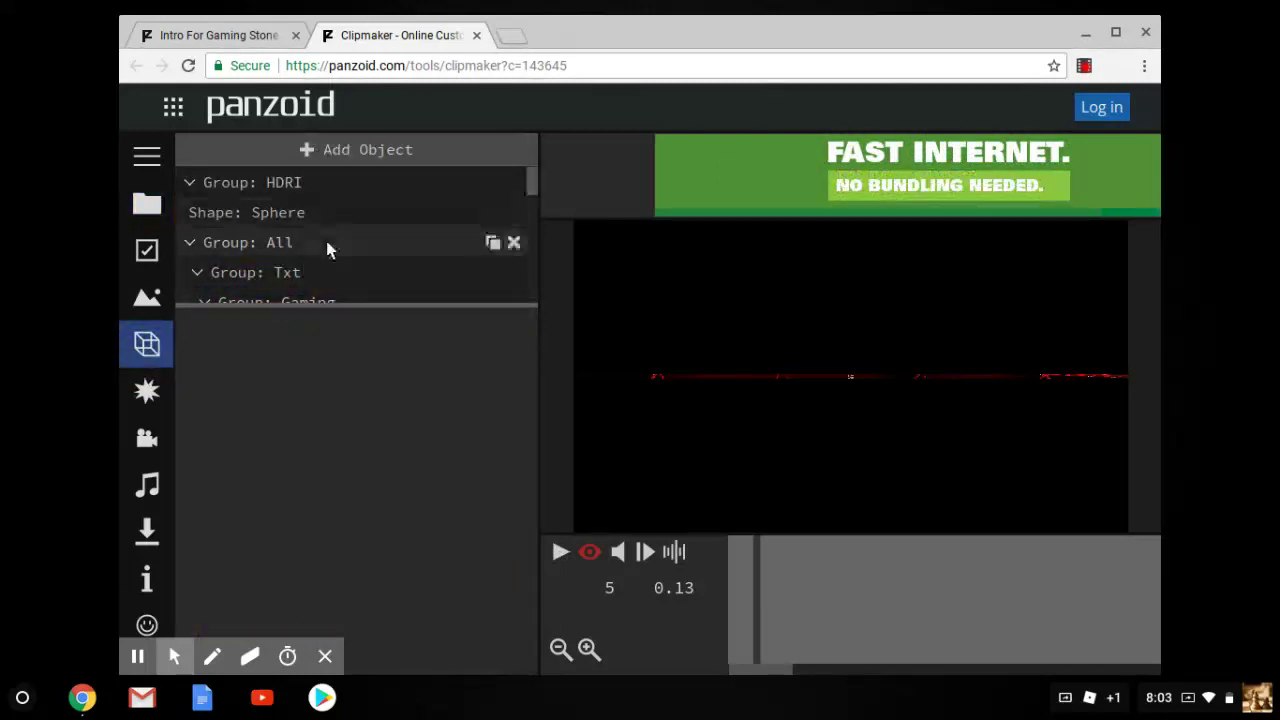
Rename the HDRI group to 'Tech Gaming'
{"action": "left_click", "coordinate": [358, 180]}
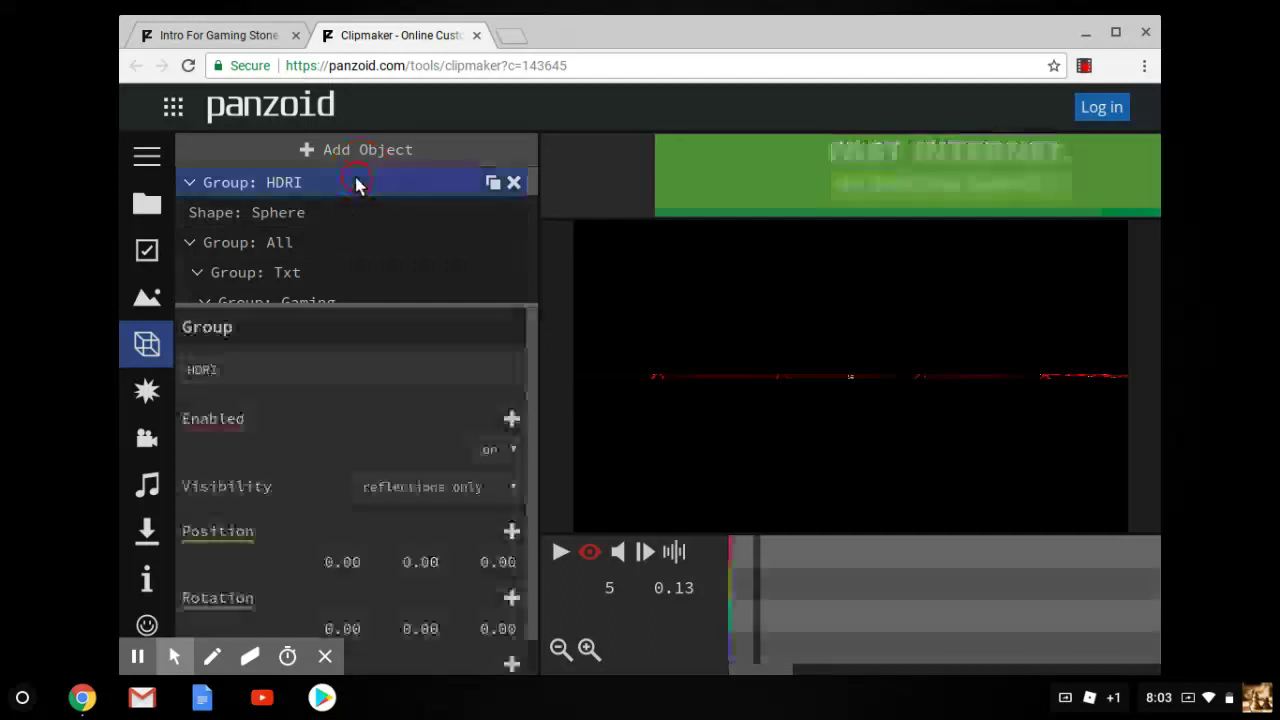
{"action": "left_click", "coordinate": [300, 371]}
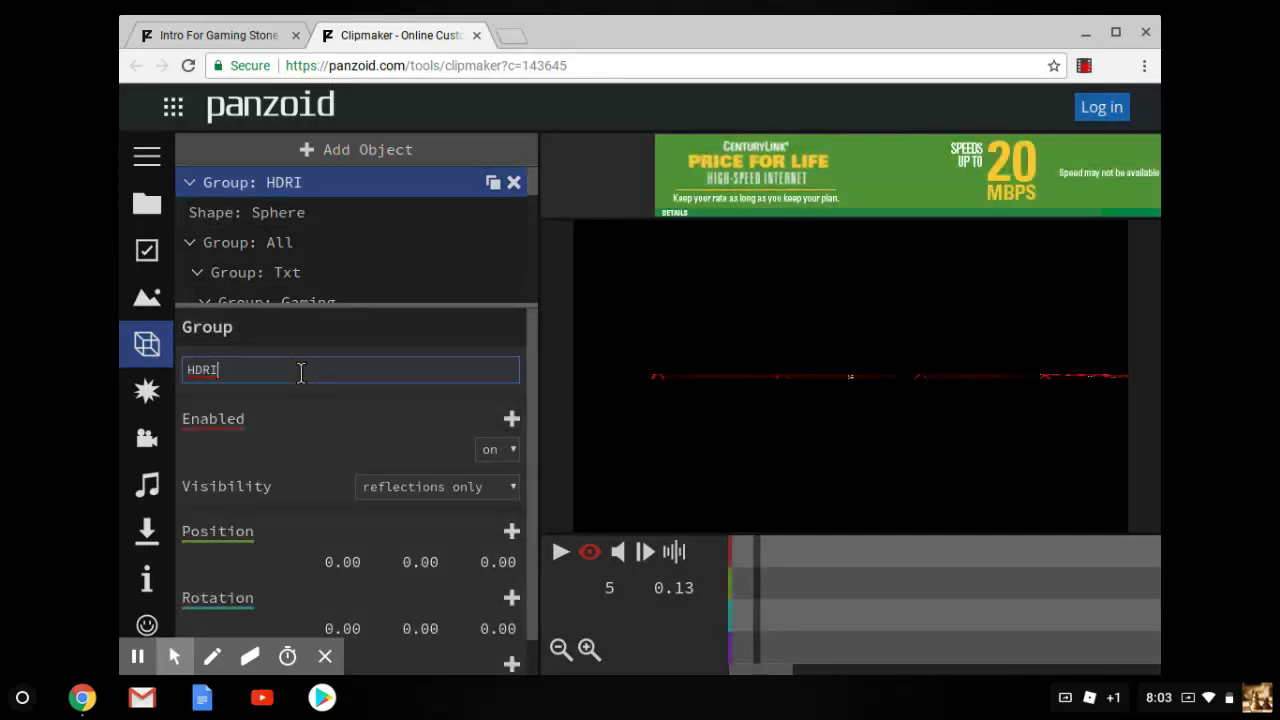
{"action": "key", "text": "BackSpace"}
{"action": "key", "text": "BackSpace"}
{"action": "key", "text": "BackSpace"}
{"action": "key", "text": "BackSpace"}
{"action": "type", "text": "Tech "}
{"action": "type", "text": "Gam"}
{"action": "type", "text": "ing"}
{"action": "key", "text": "Return"}
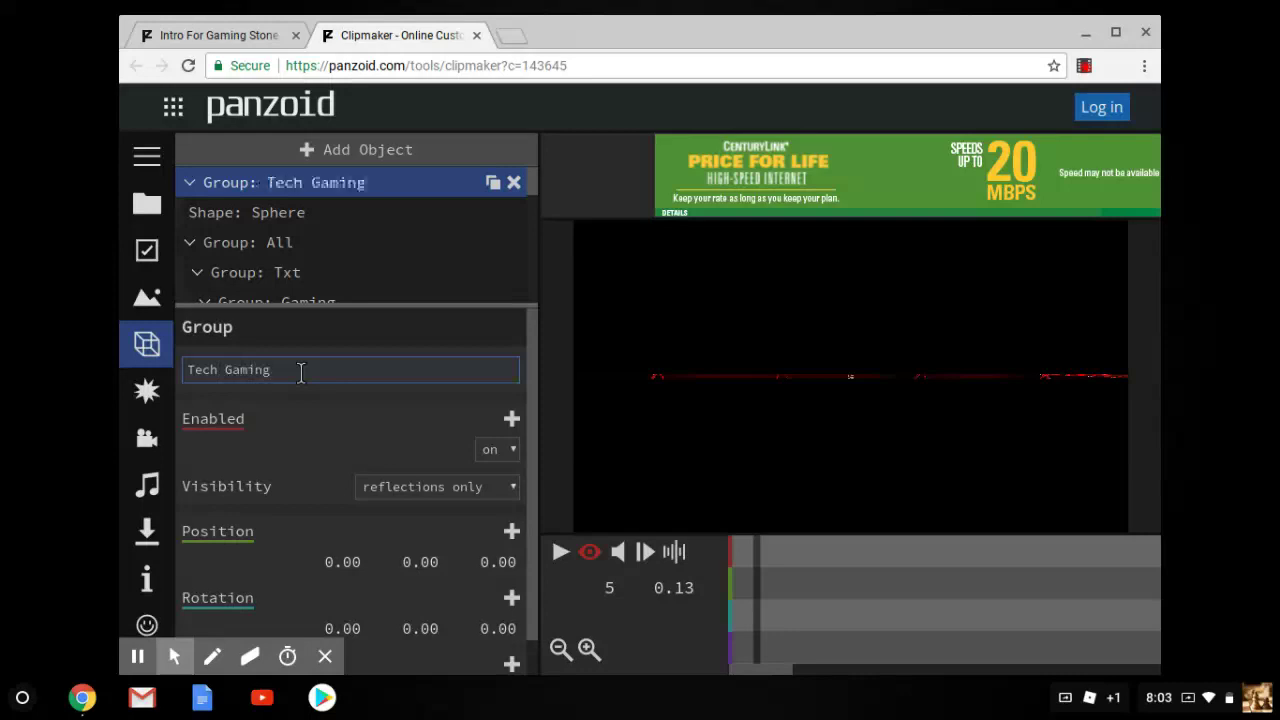
Rename the All group to 'Tech Gaming' and bring up the Gaming text's 3D settings
{"action": "left_click", "coordinate": [332, 239]}
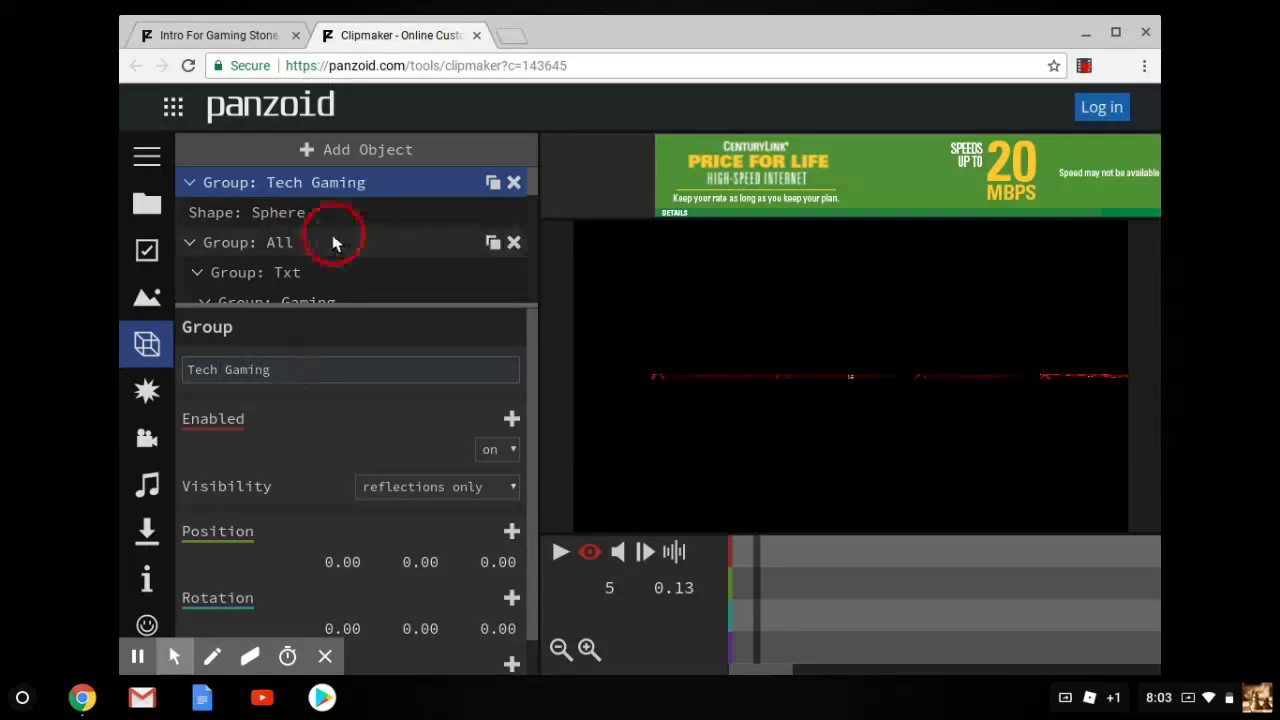
{"action": "left_click", "coordinate": [271, 364]}
{"action": "key", "text": "BackSpace"}
{"action": "key", "text": "BackSpace"}
{"action": "key", "text": "BackSpace"}
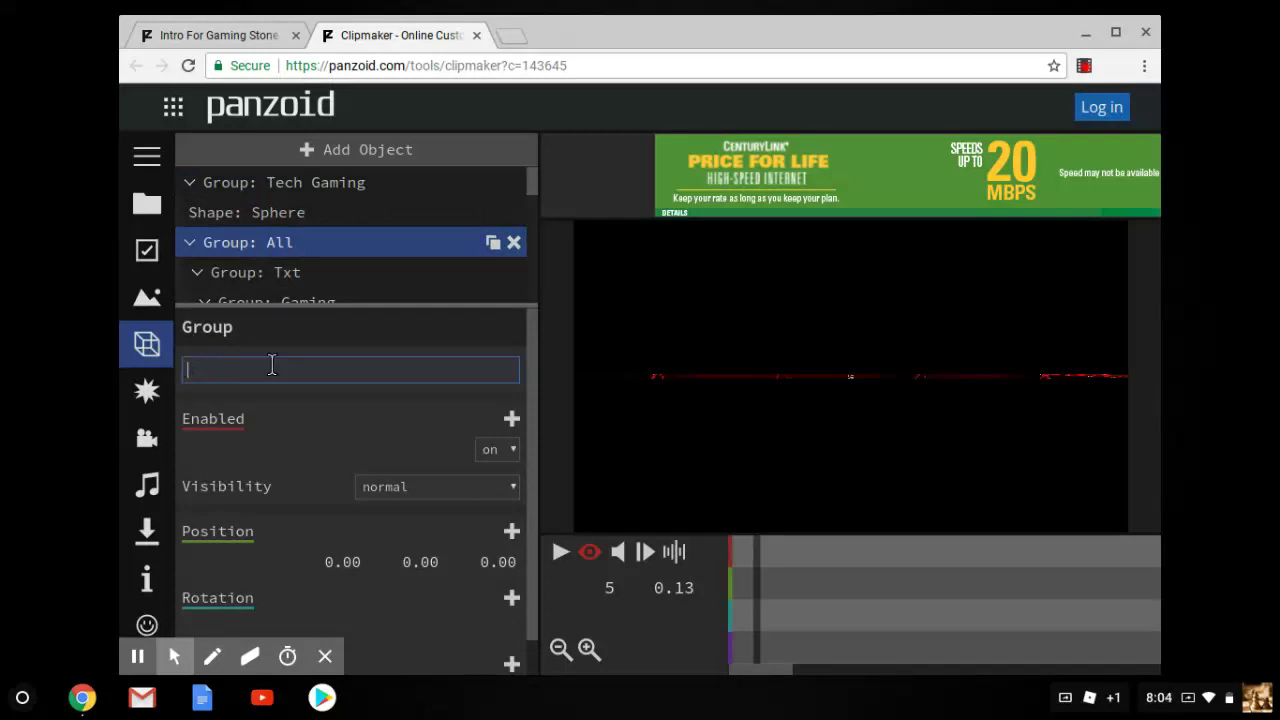
{"action": "type", "text": "Tech "}
{"action": "type", "text": "Gamin"}
{"action": "type", "text": "g"}
{"action": "key", "text": "Return"}
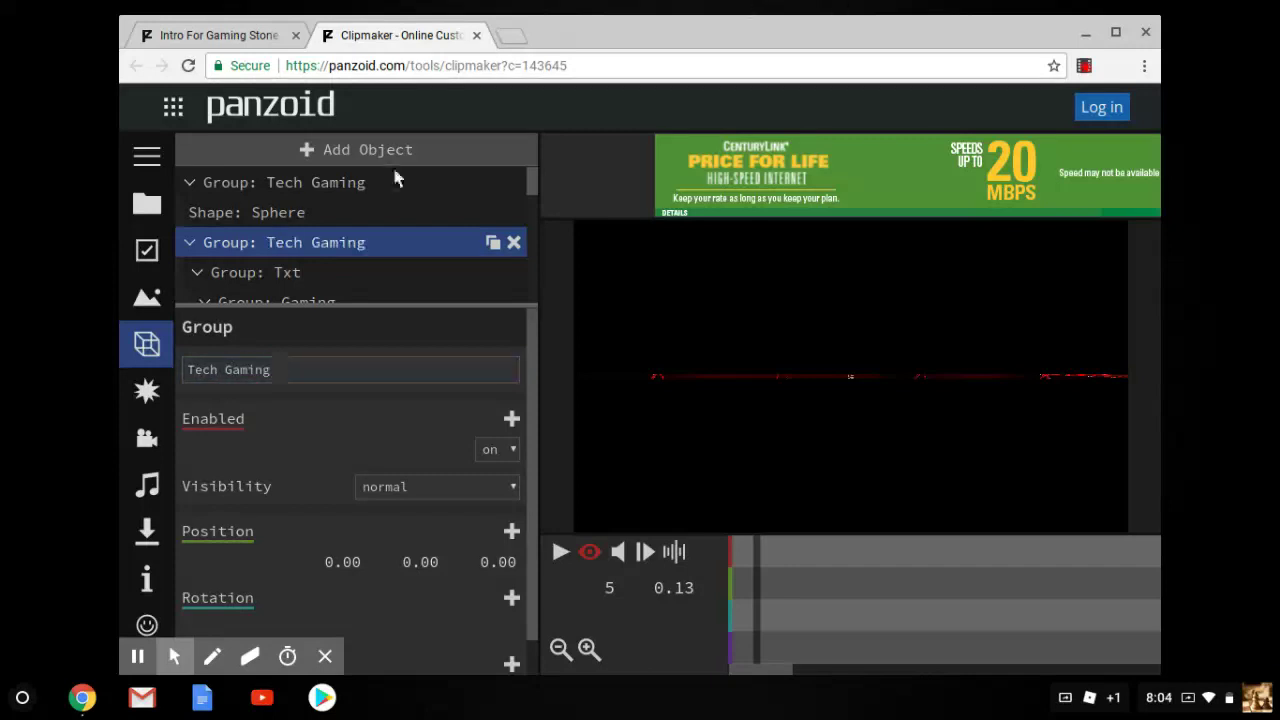
{"action": "left_click", "coordinate": [530, 192]}
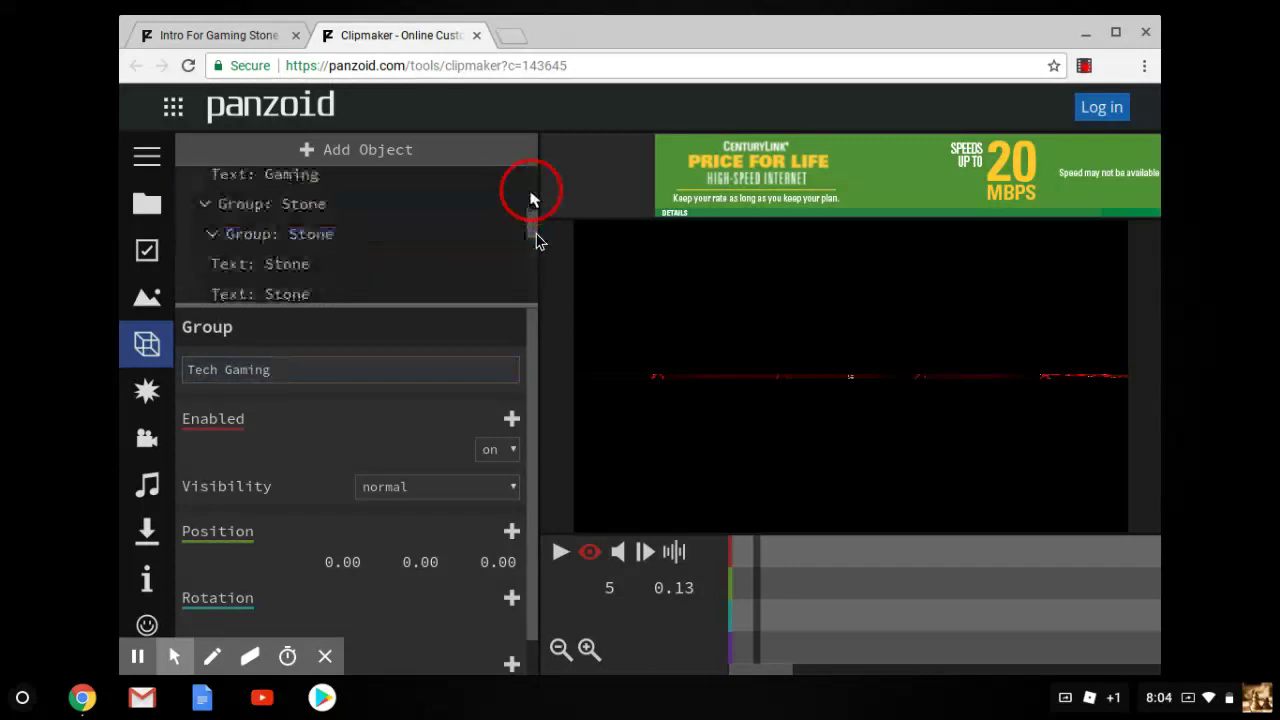
{"action": "mouse_move", "coordinate": [536, 240]}
{"action": "left_mouse_down"}
{"action": "mouse_move", "coordinate": [536, 296]}
{"action": "mouse_move", "coordinate": [528, 200]}
{"action": "left_mouse_up"}
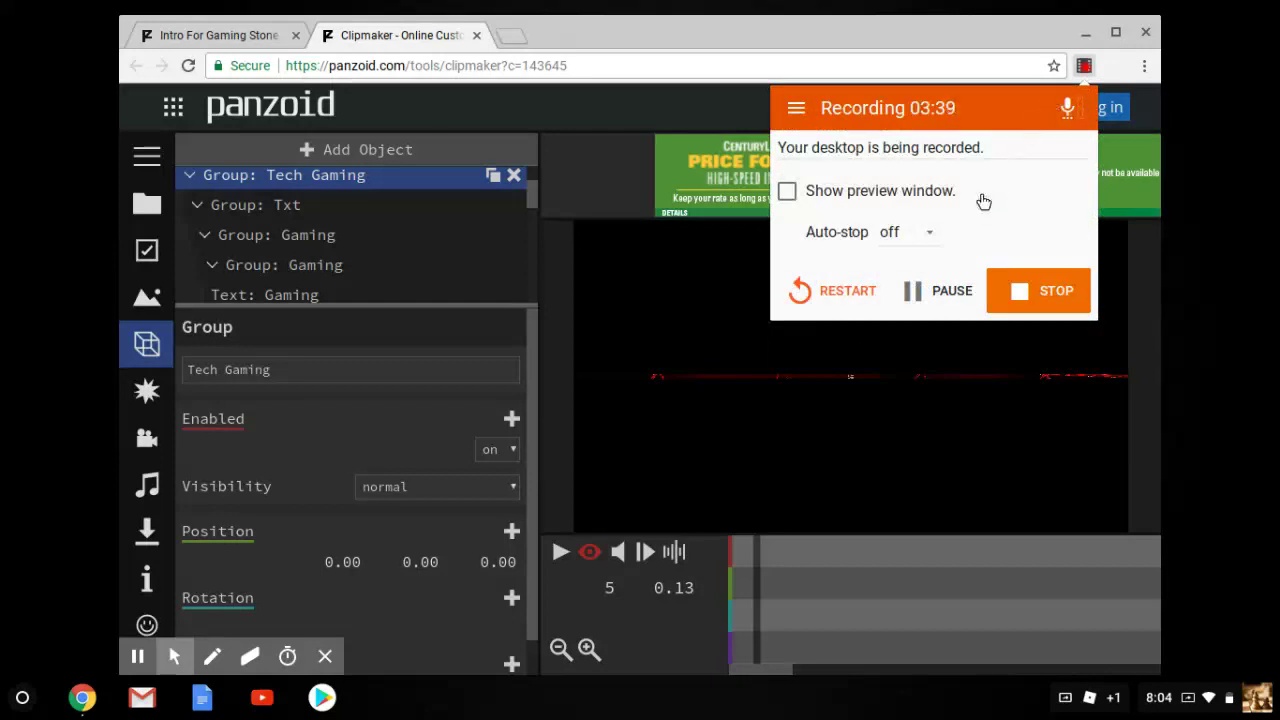
{"action": "left_click", "coordinate": [938, 302]}
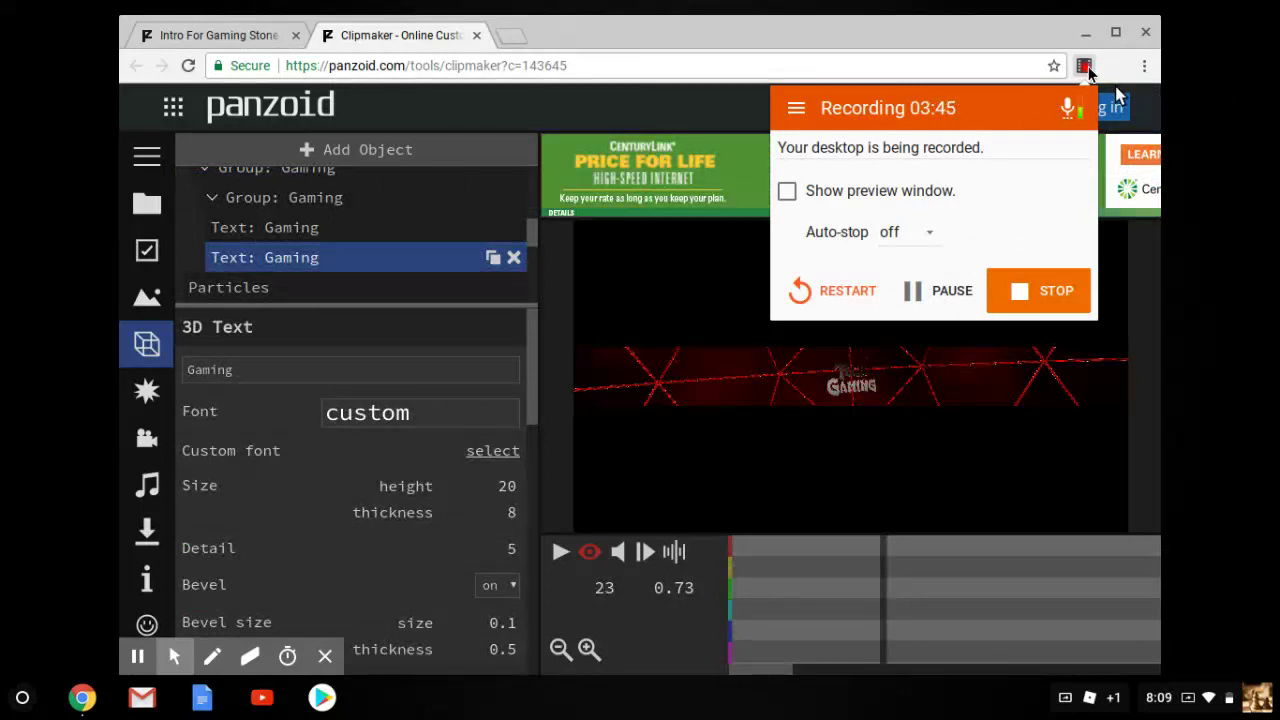
Rewind the timeline to 0 and play the Tech Gaming intro through, then pause
{"action": "left_click", "coordinate": [1116, 90]}
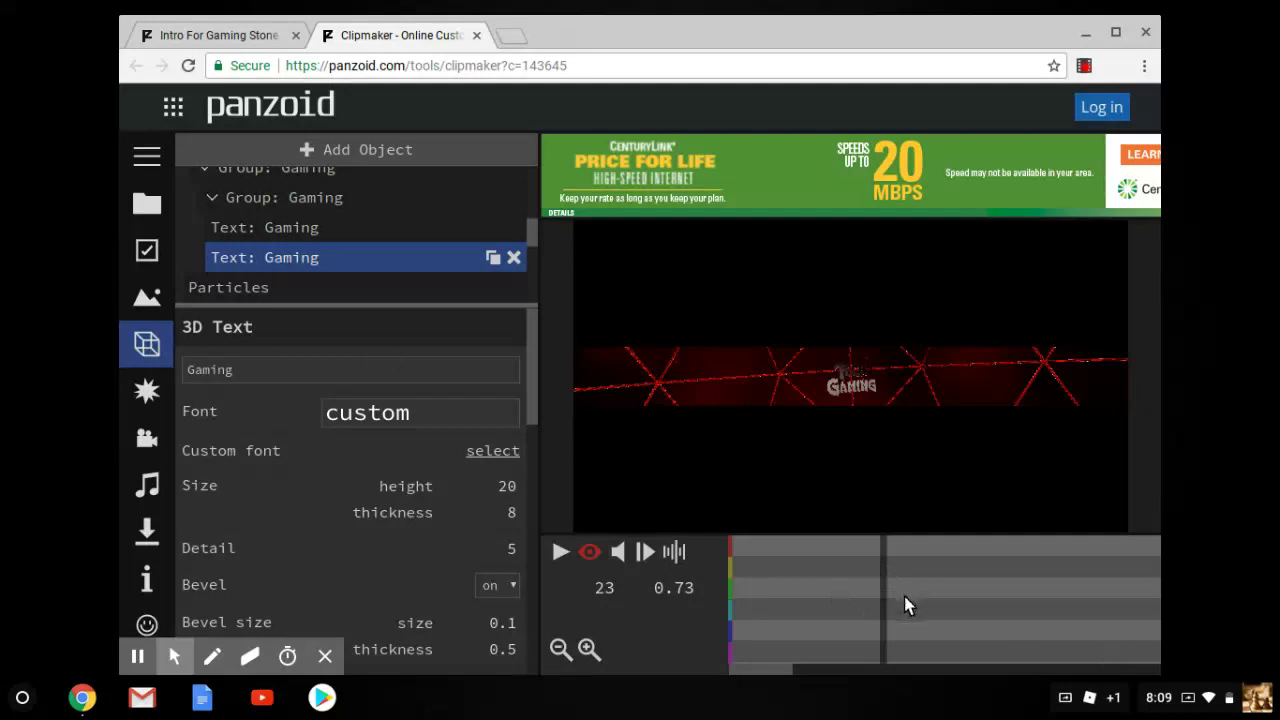
{"action": "left_click_drag", "start_coordinate": [880, 598], "coordinate": [693, 556]}
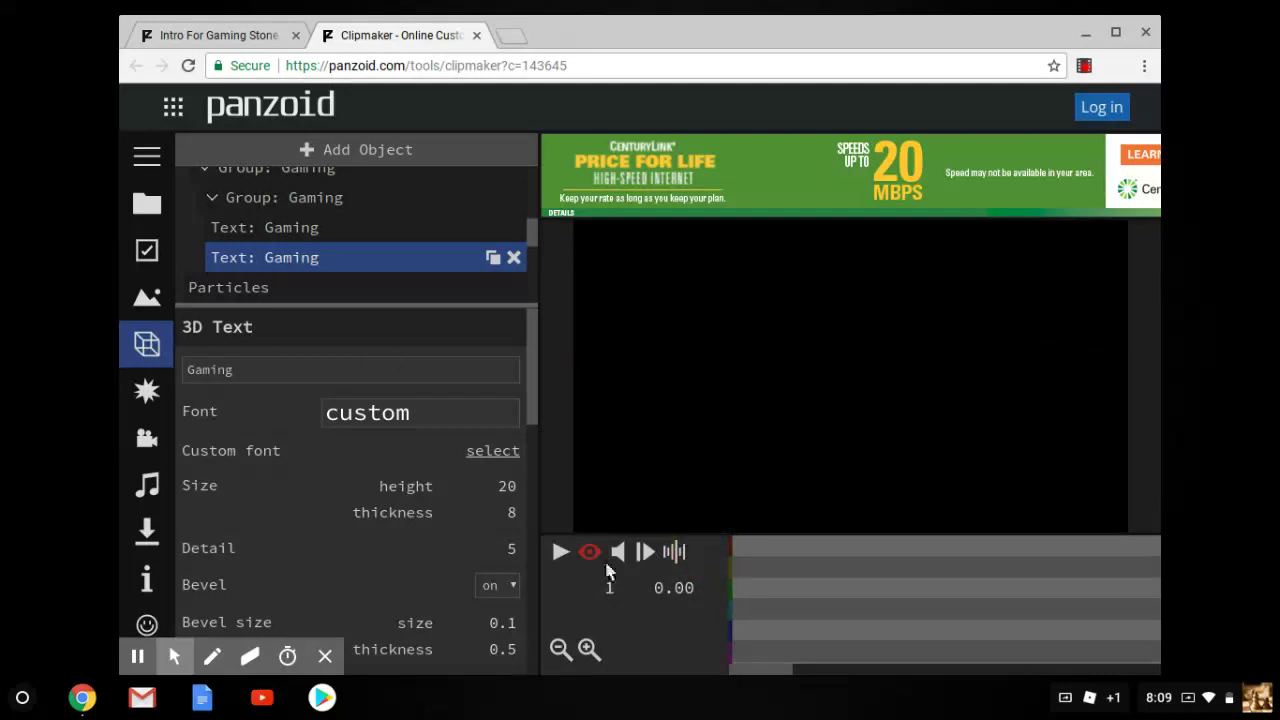
{"action": "left_click", "coordinate": [566, 556]}
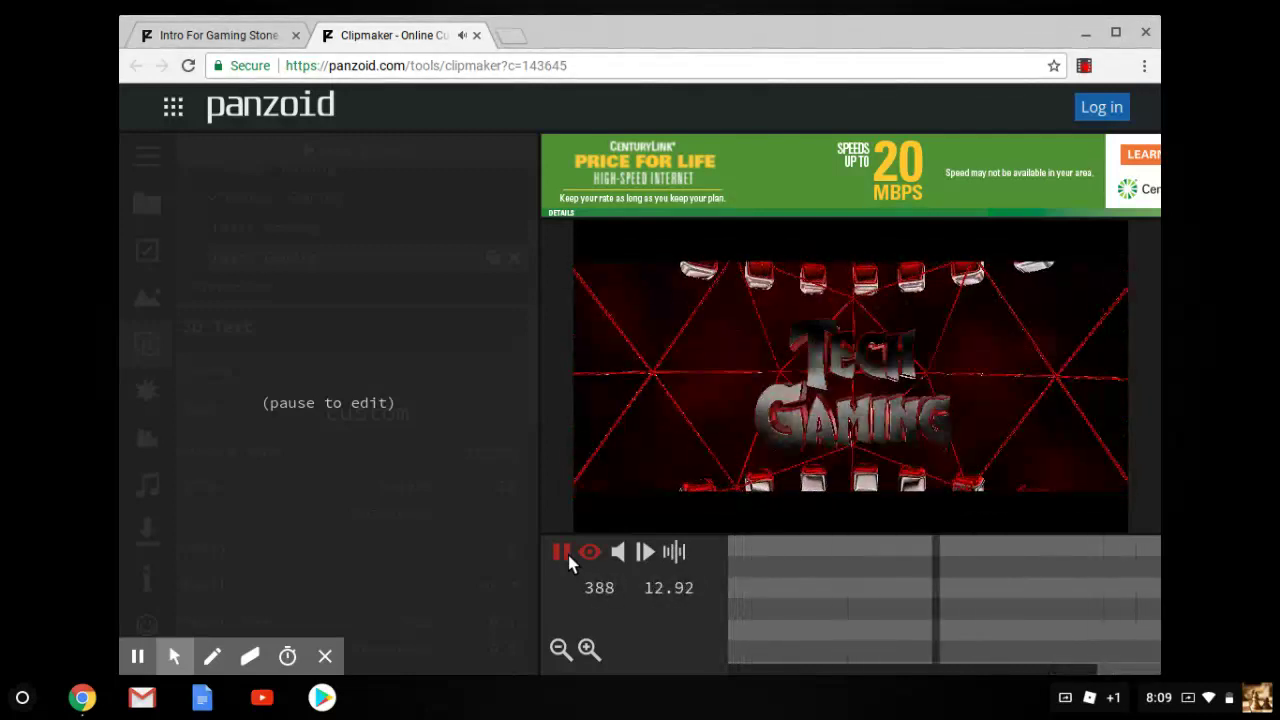
{"action": "left_click", "coordinate": [566, 553]}
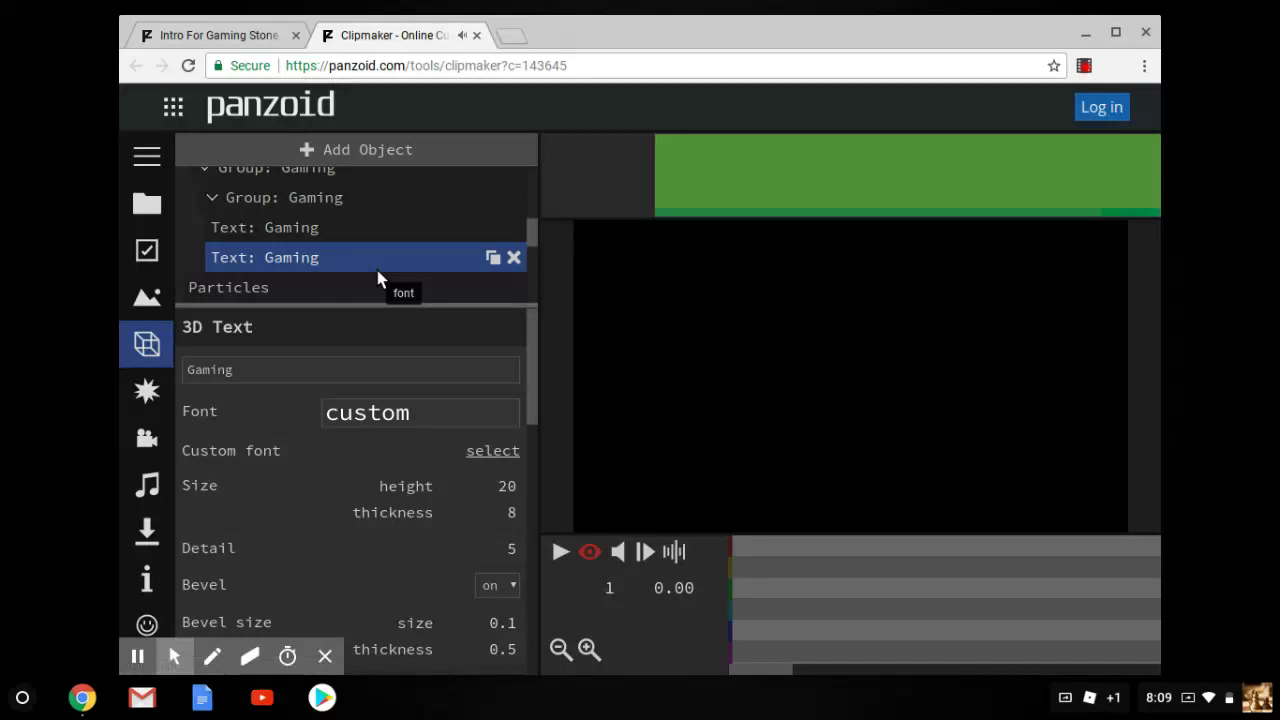
Show the video download settings (balanced, .mkv) and choose Stay instead of leaving the page
{"action": "left_click", "coordinate": [152, 535]}
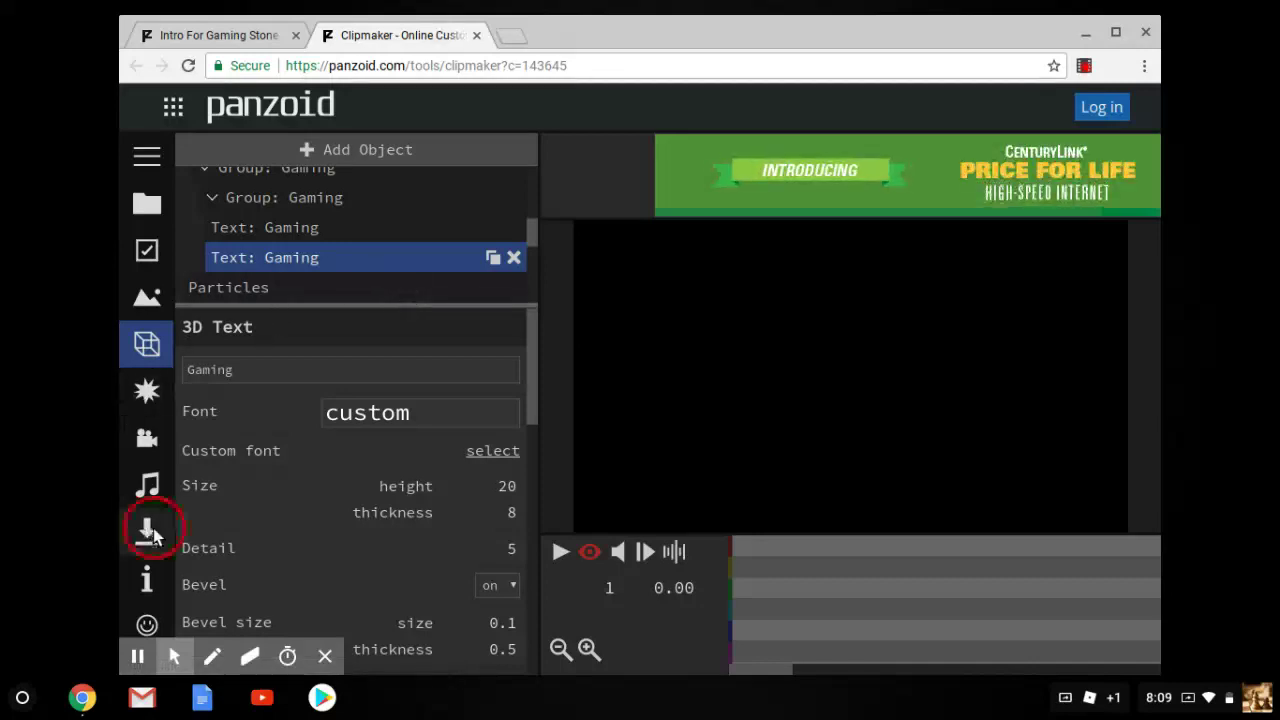
{"action": "left_click", "coordinate": [148, 488]}
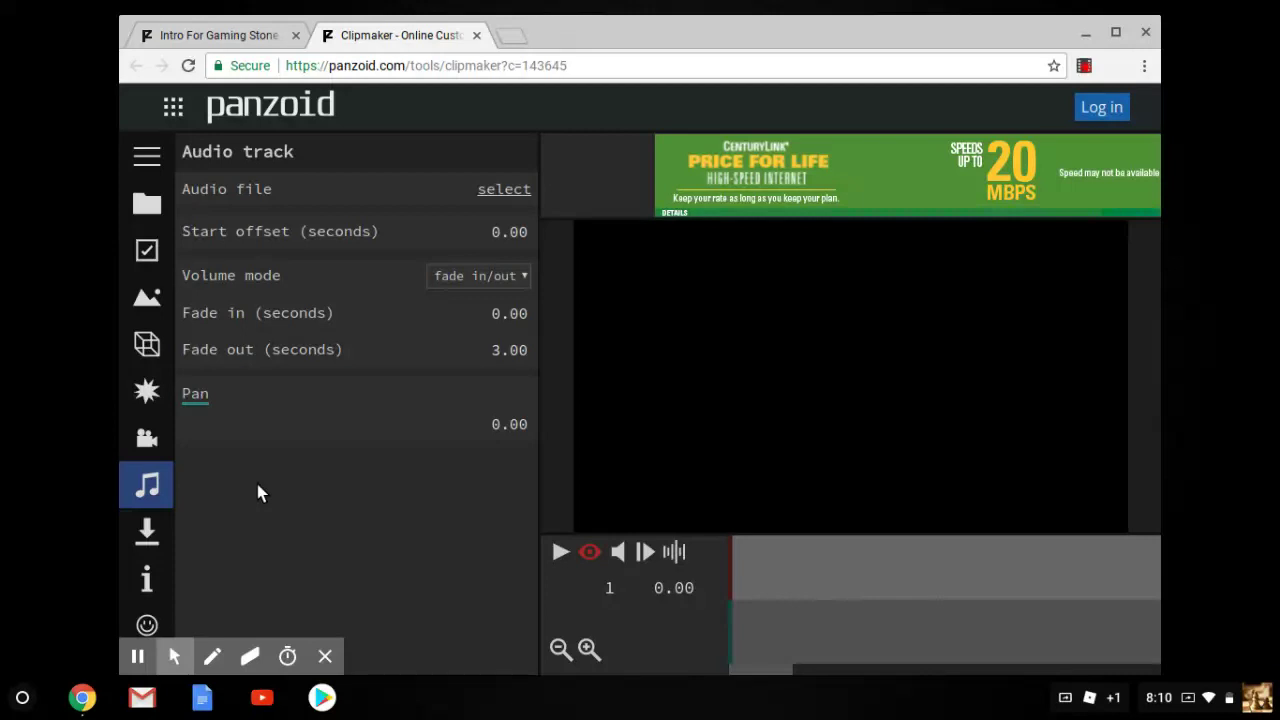
{"action": "left_click", "coordinate": [158, 532]}
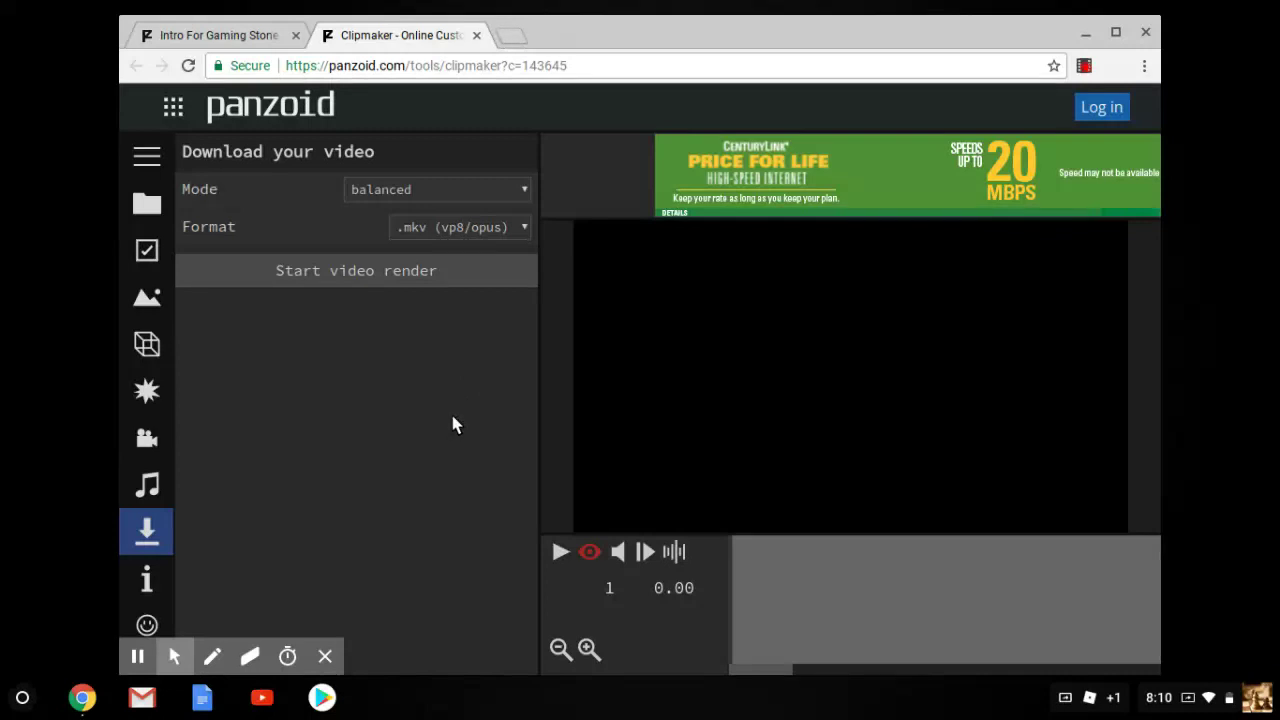
{"action": "left_click", "coordinate": [1146, 36]}
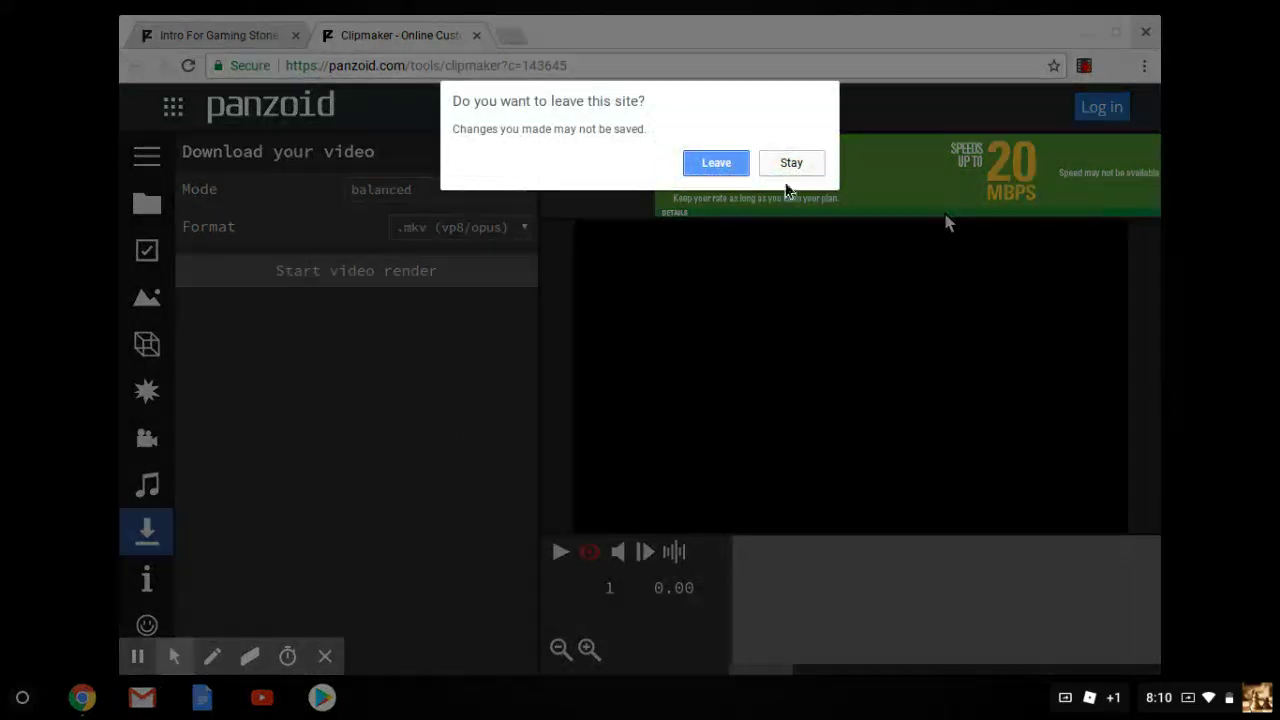
{"action": "left_click", "coordinate": [795, 166]}
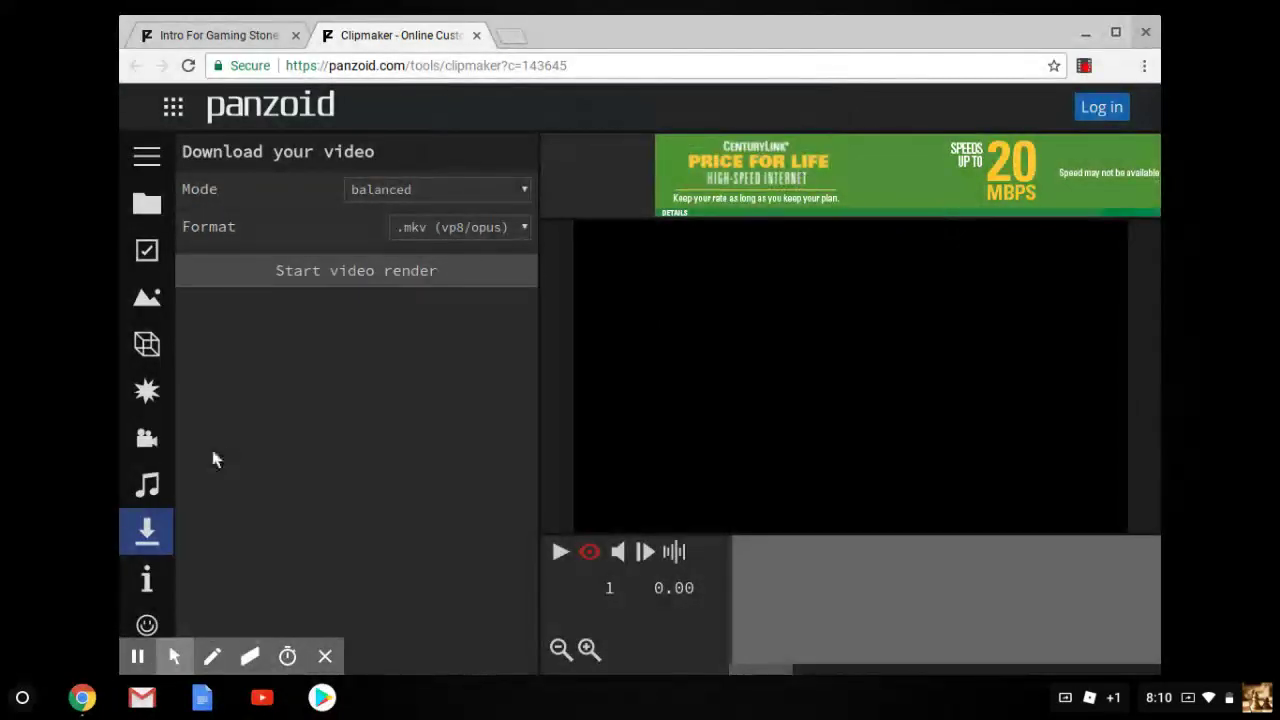
{"action": "left_click", "coordinate": [22, 697]}
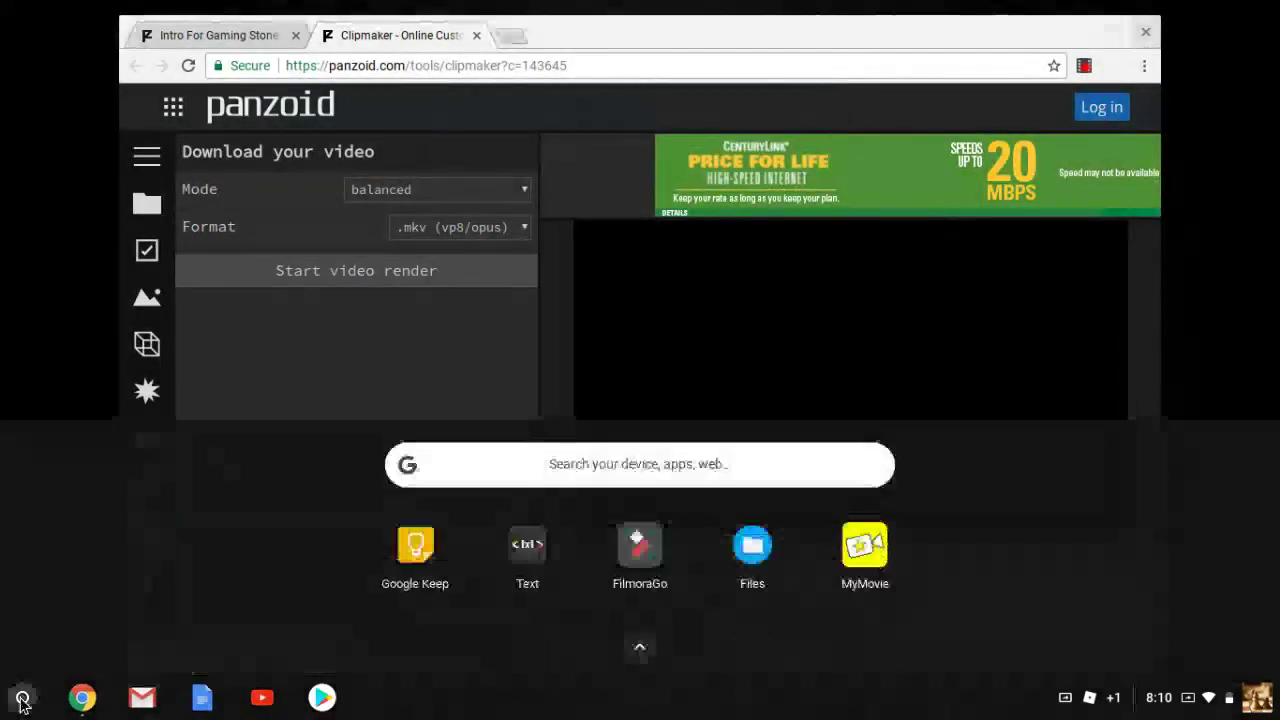
Expand the launcher to All Apps and start the Play Store
{"action": "left_click", "coordinate": [638, 653]}
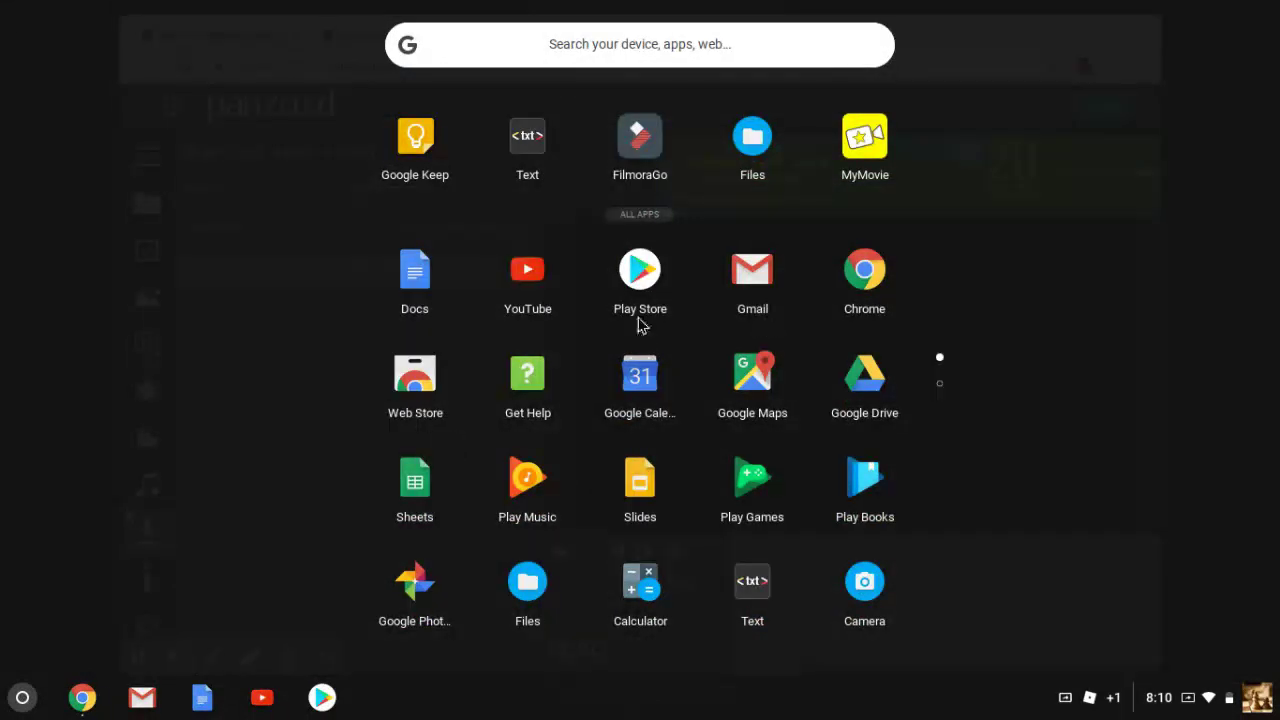
{"action": "left_click", "coordinate": [636, 270]}
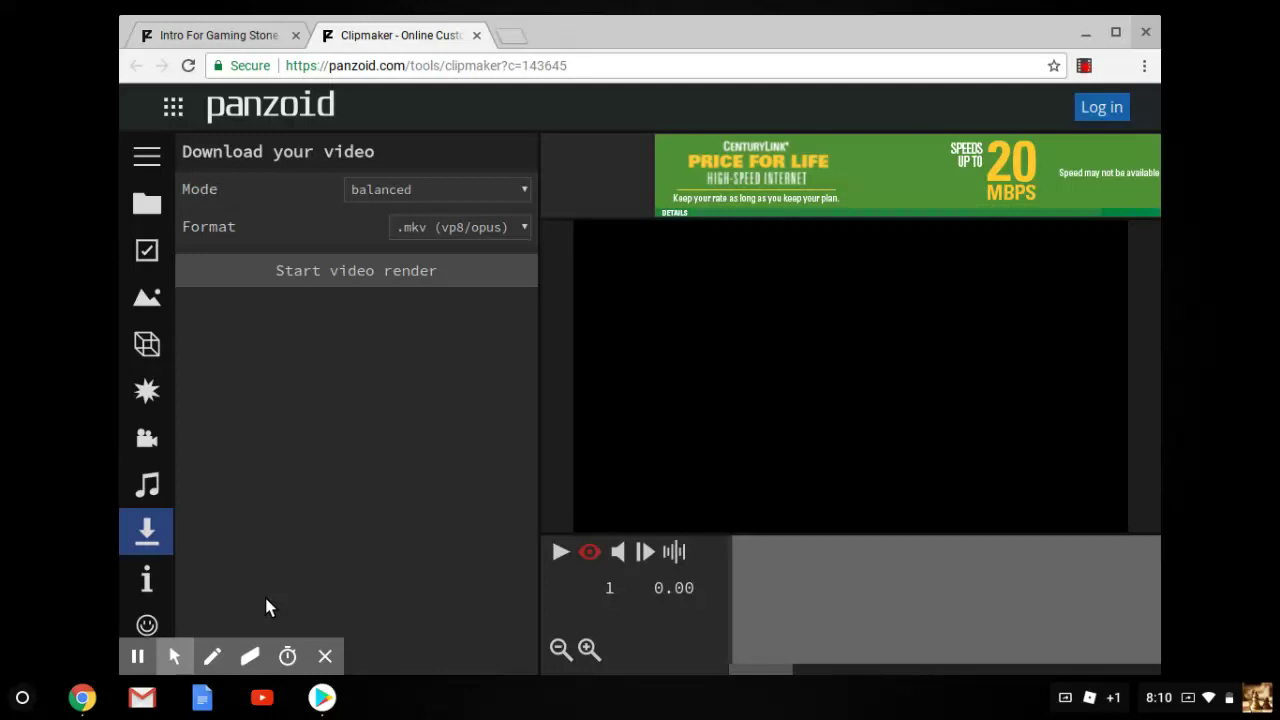
{"action": "key", "text": "alt+m"}
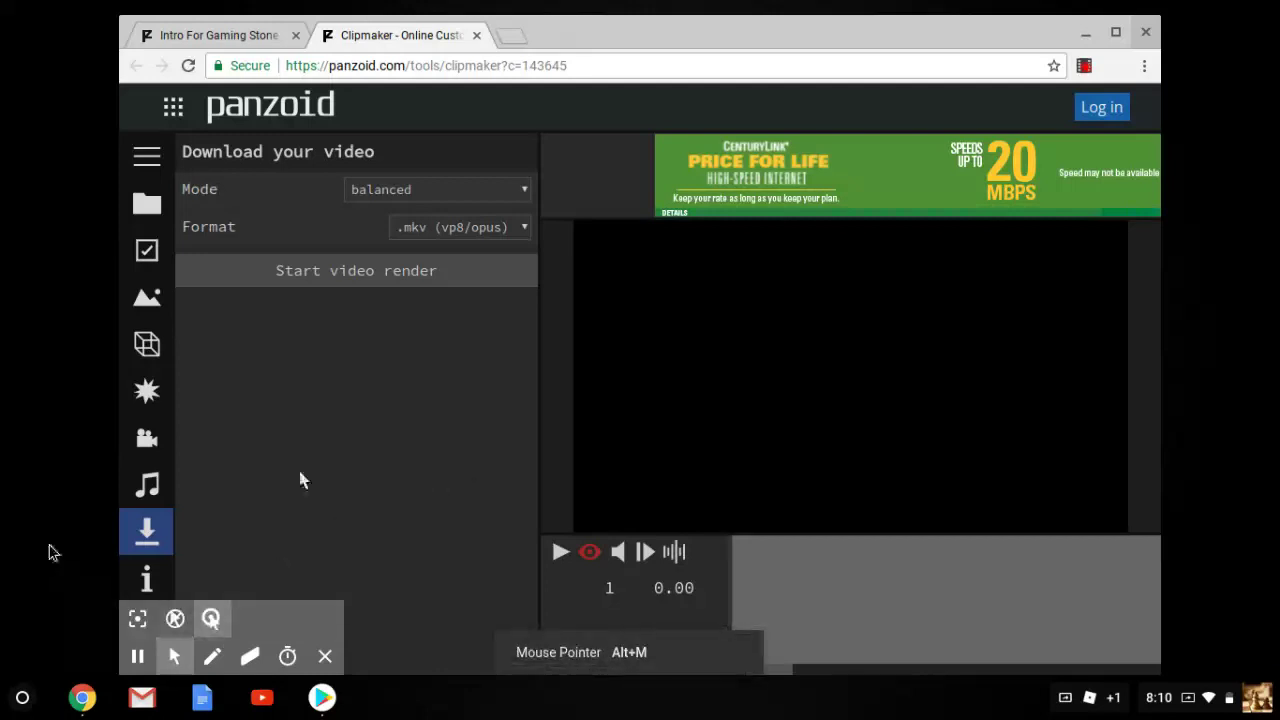
{"action": "left_click", "coordinate": [20, 640]}
{"action": "left_click", "coordinate": [22, 697]}
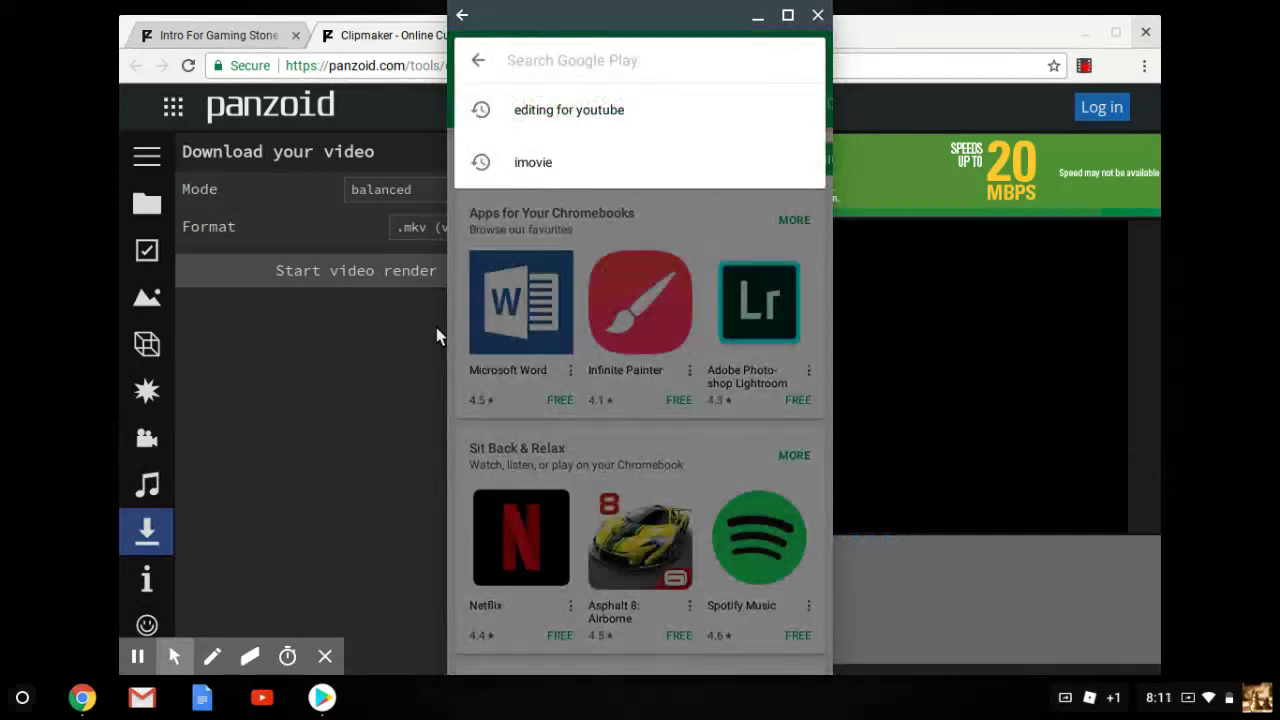
{"action": "type", "text": "fim"}
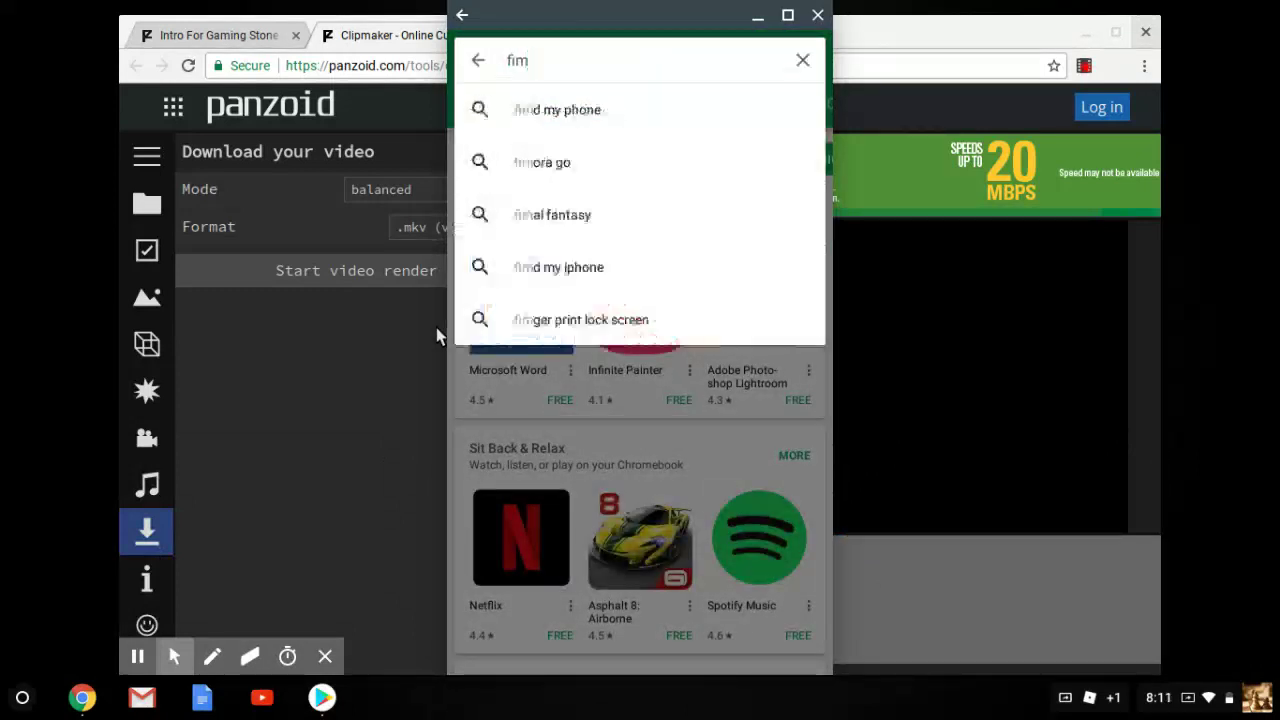
{"action": "type", "text": "ora"}
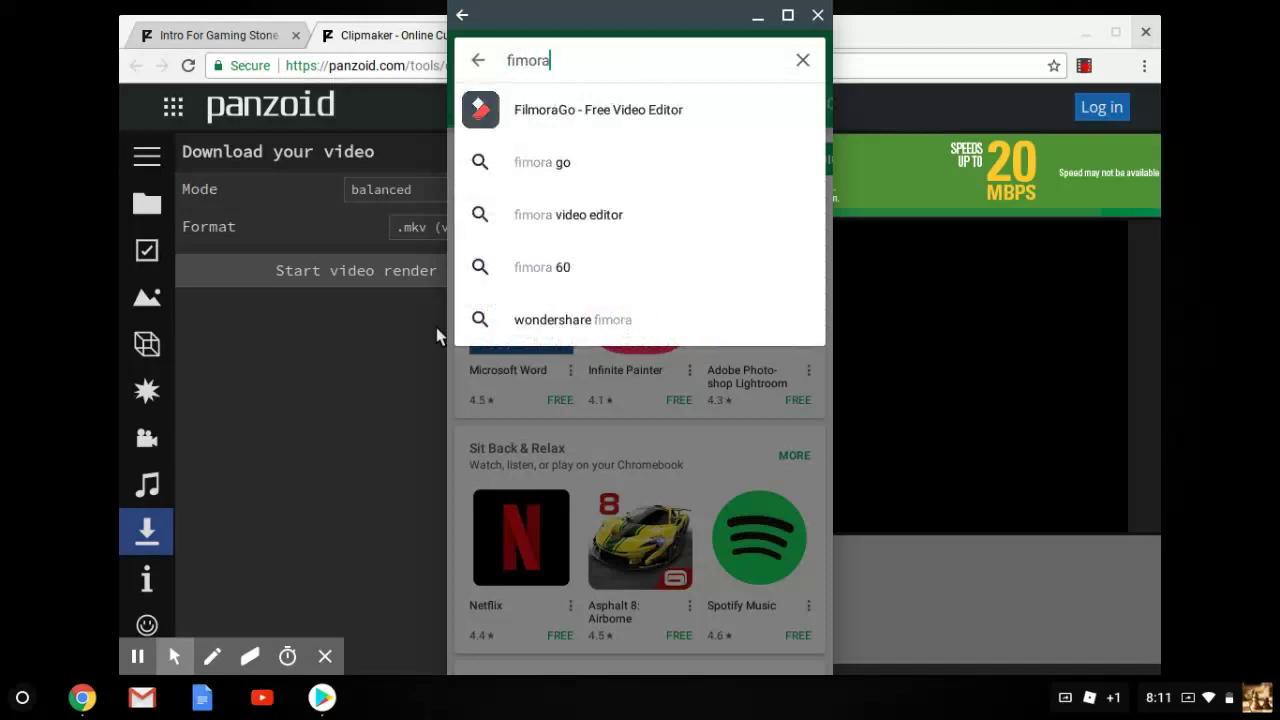
{"action": "key", "text": "Down"}
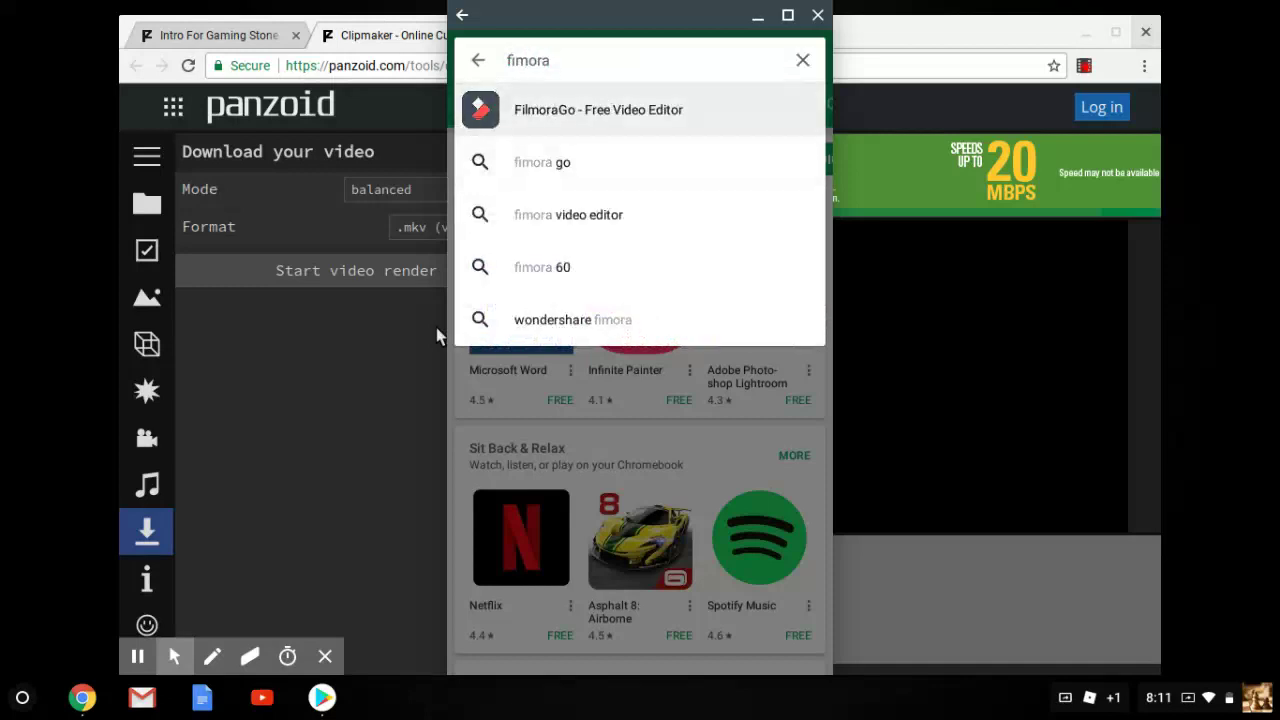
{"action": "key", "text": "Return"}
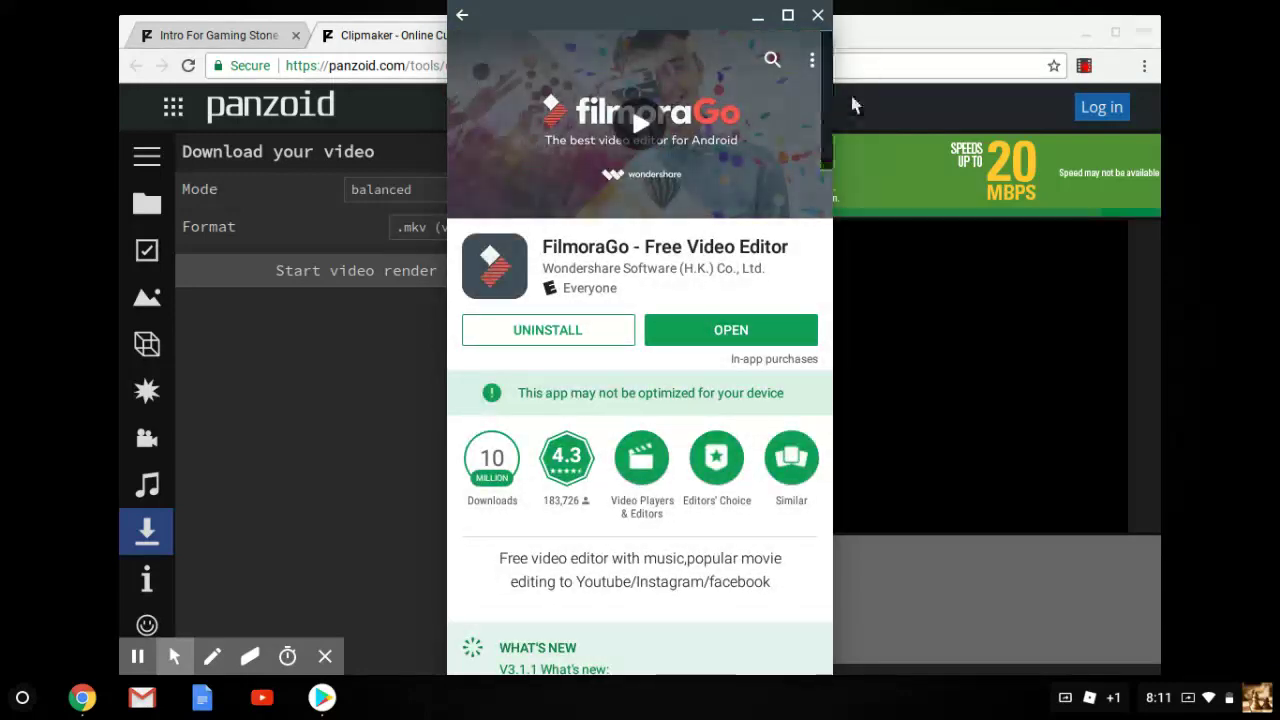
{"action": "key", "text": "ctrl+w"}
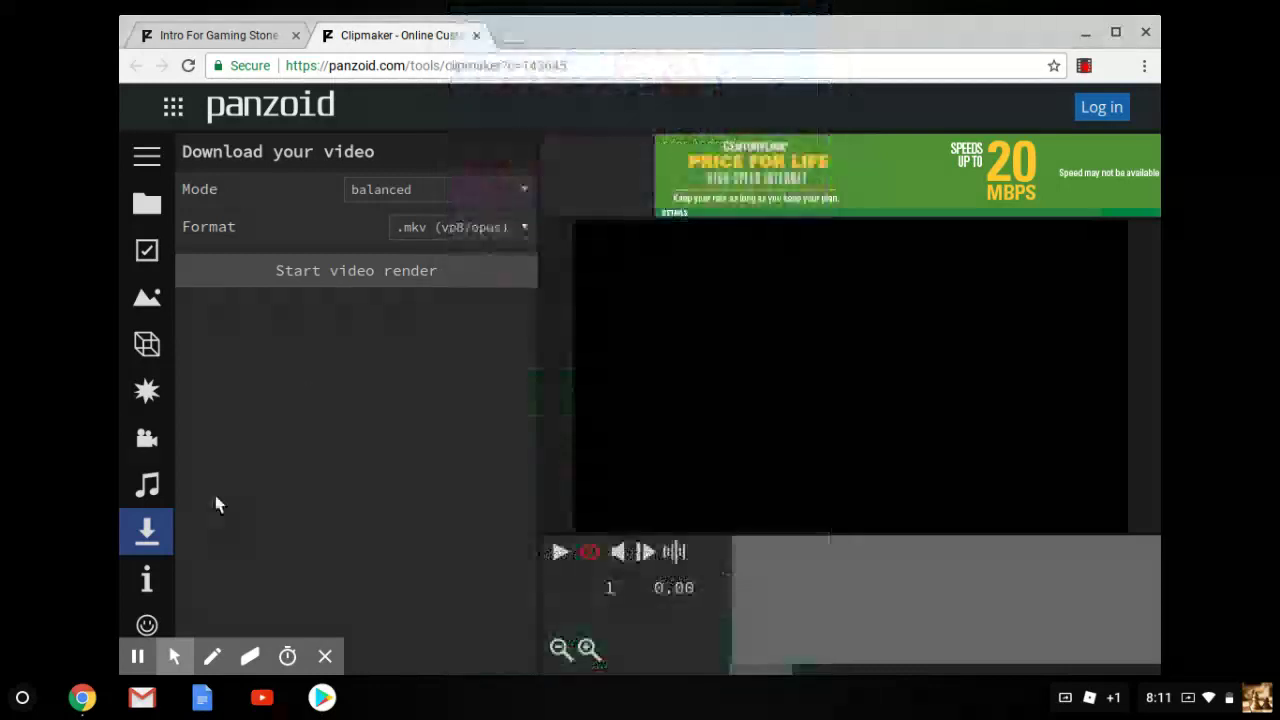
{"action": "left_click", "coordinate": [22, 698]}
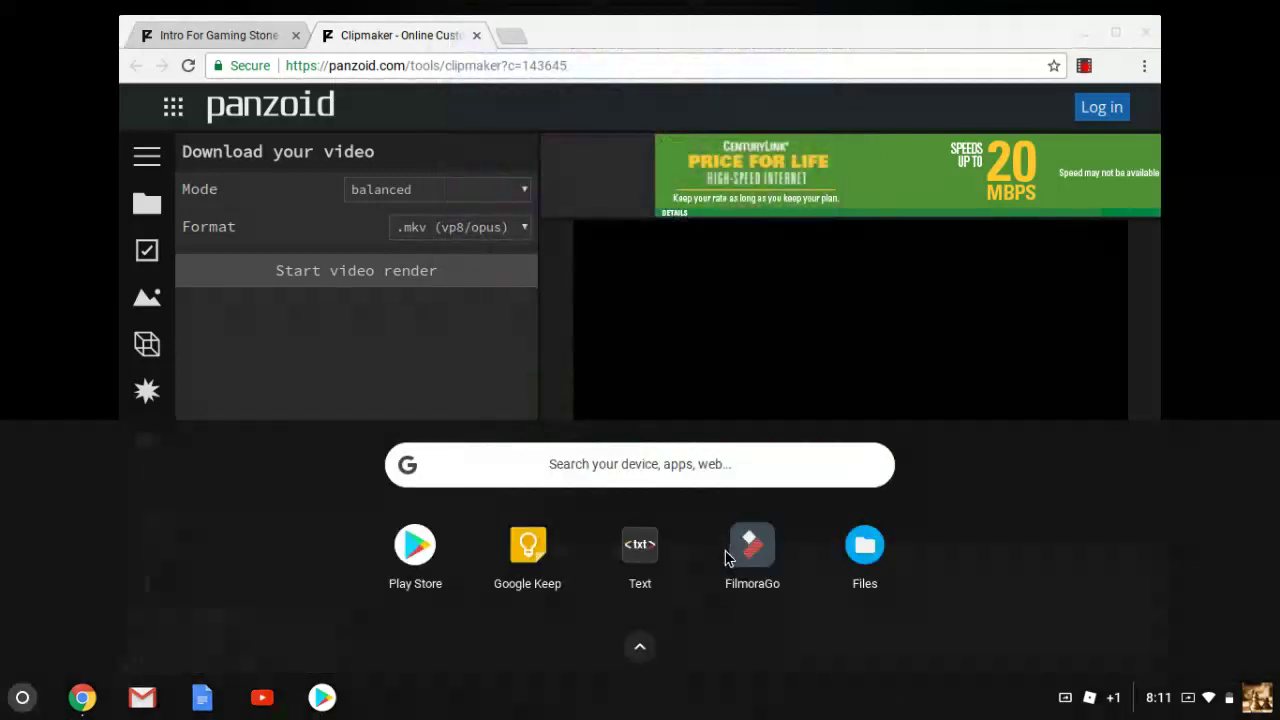
{"action": "left_click", "coordinate": [756, 548]}
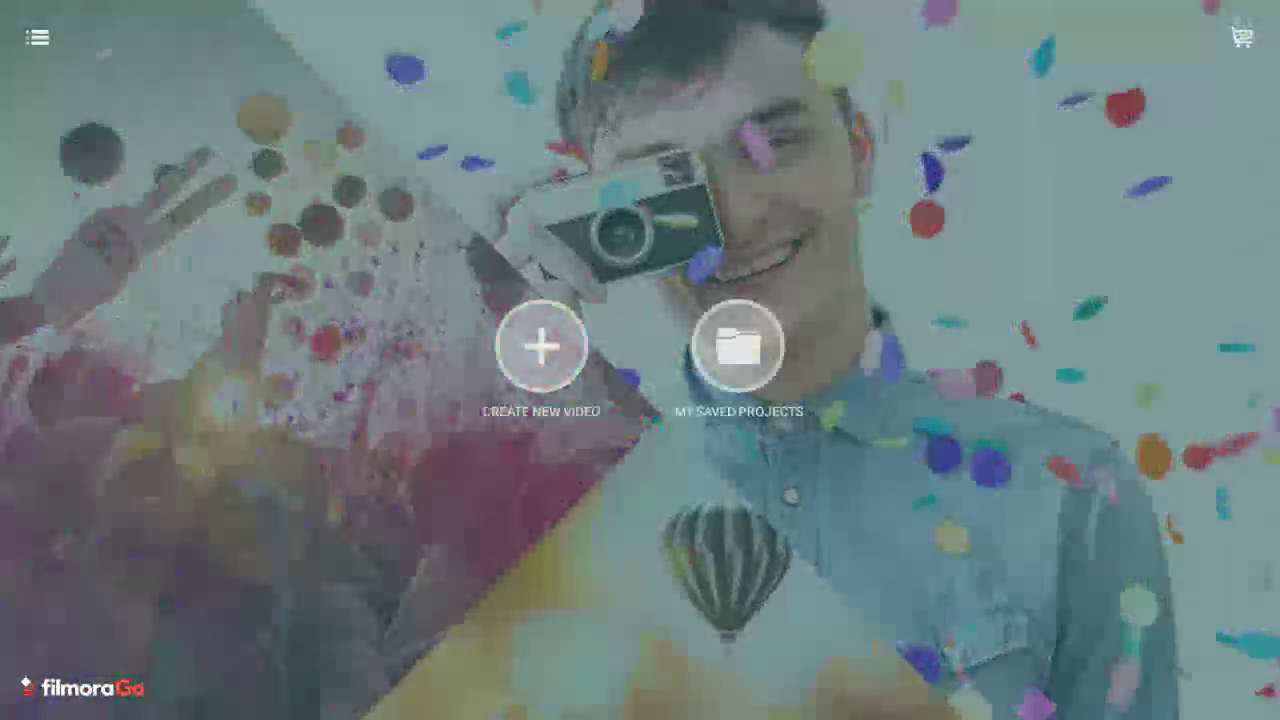
{"action": "left_click", "coordinate": [541, 347]}
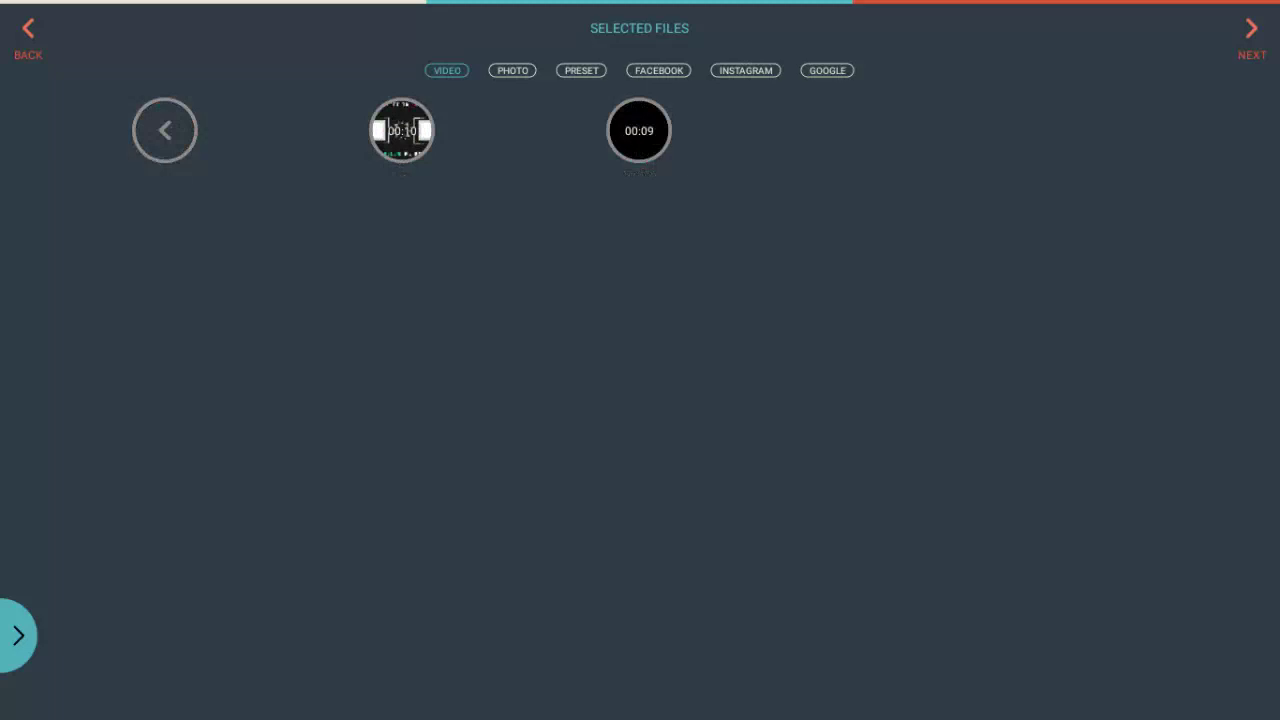
{"action": "left_click", "coordinate": [165, 130]}
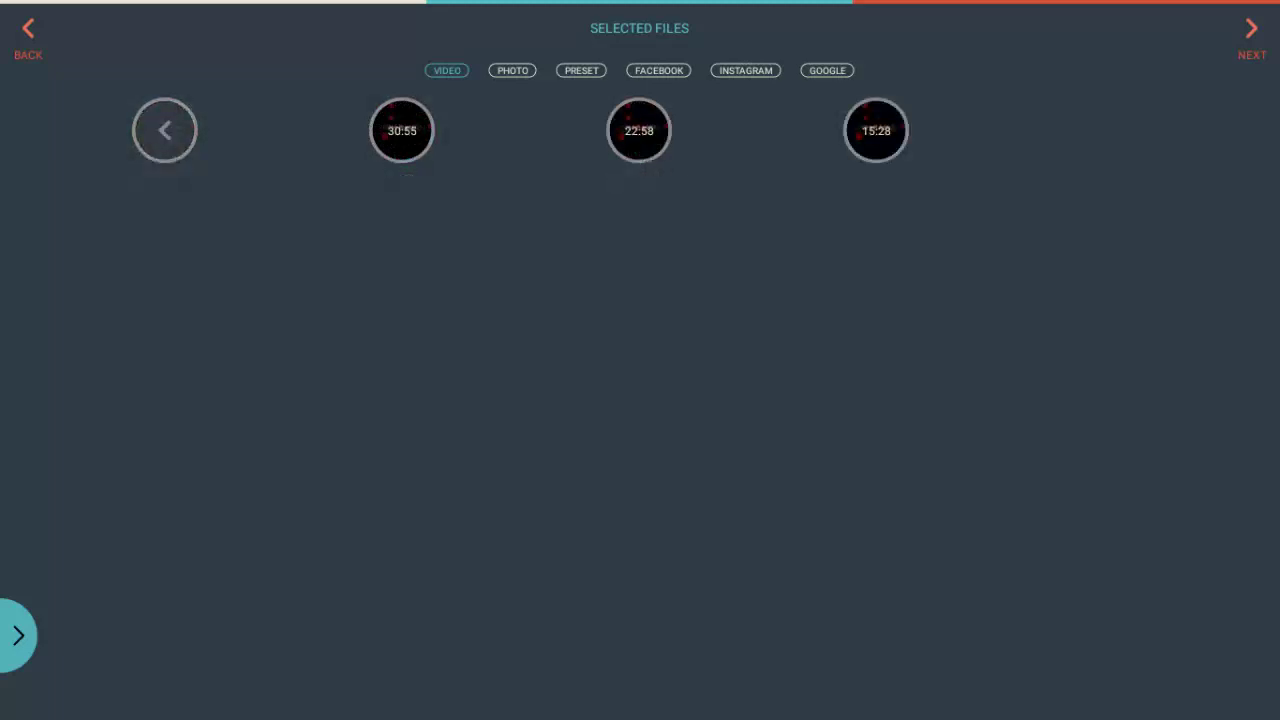
{"action": "left_click", "coordinate": [165, 130]}
{"action": "left_click", "coordinate": [401, 130]}
{"action": "left_click", "coordinate": [165, 130]}
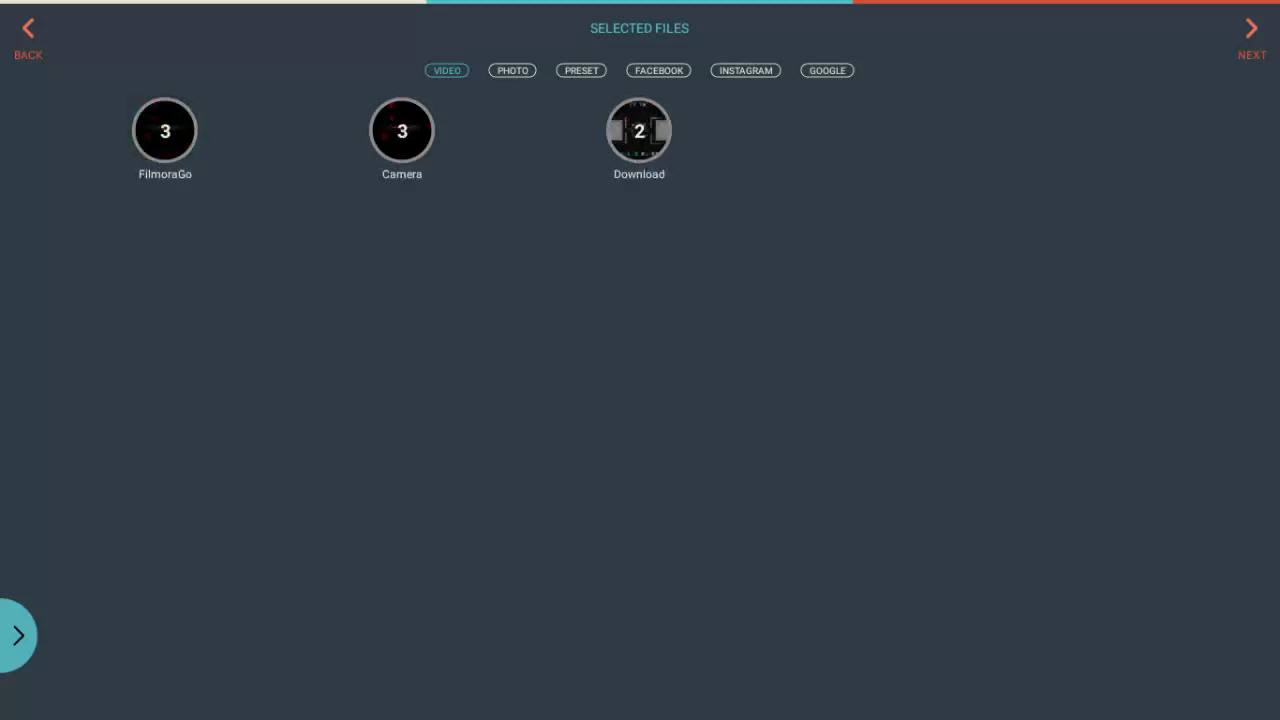
{"action": "left_click", "coordinate": [28, 35]}
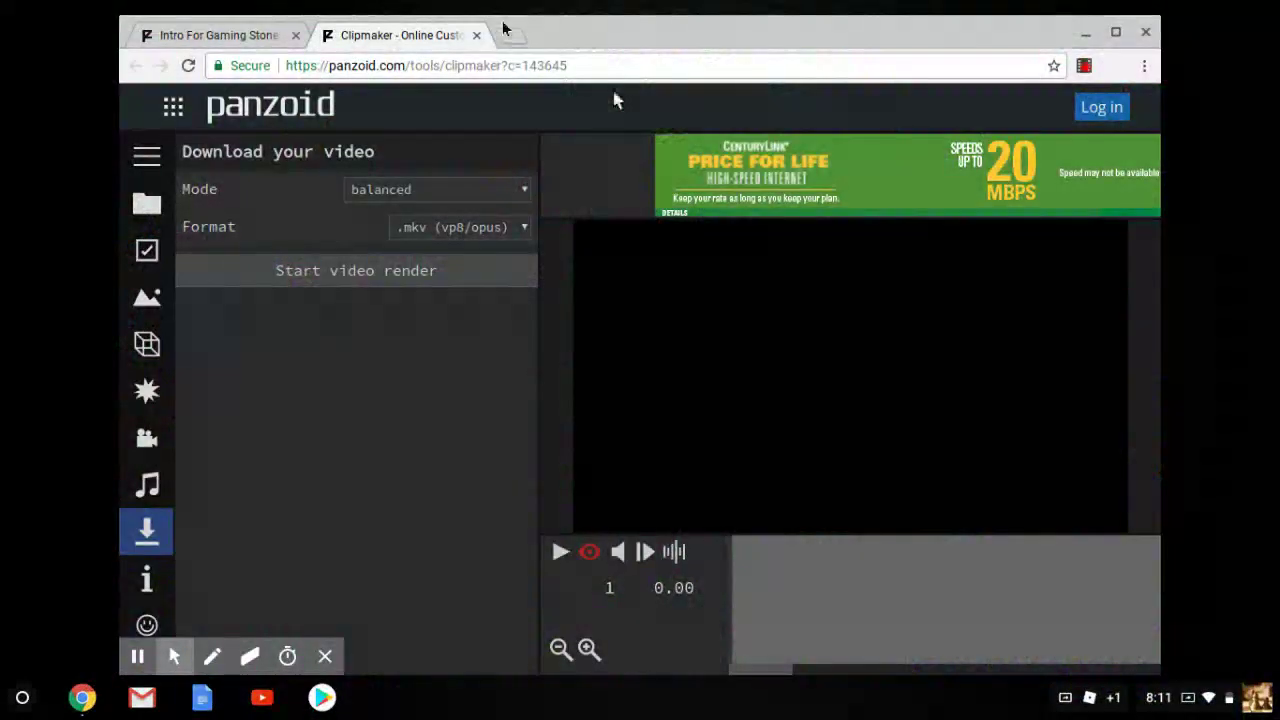
Load youtube.com in a new browser tab
{"action": "left_click", "coordinate": [508, 35]}
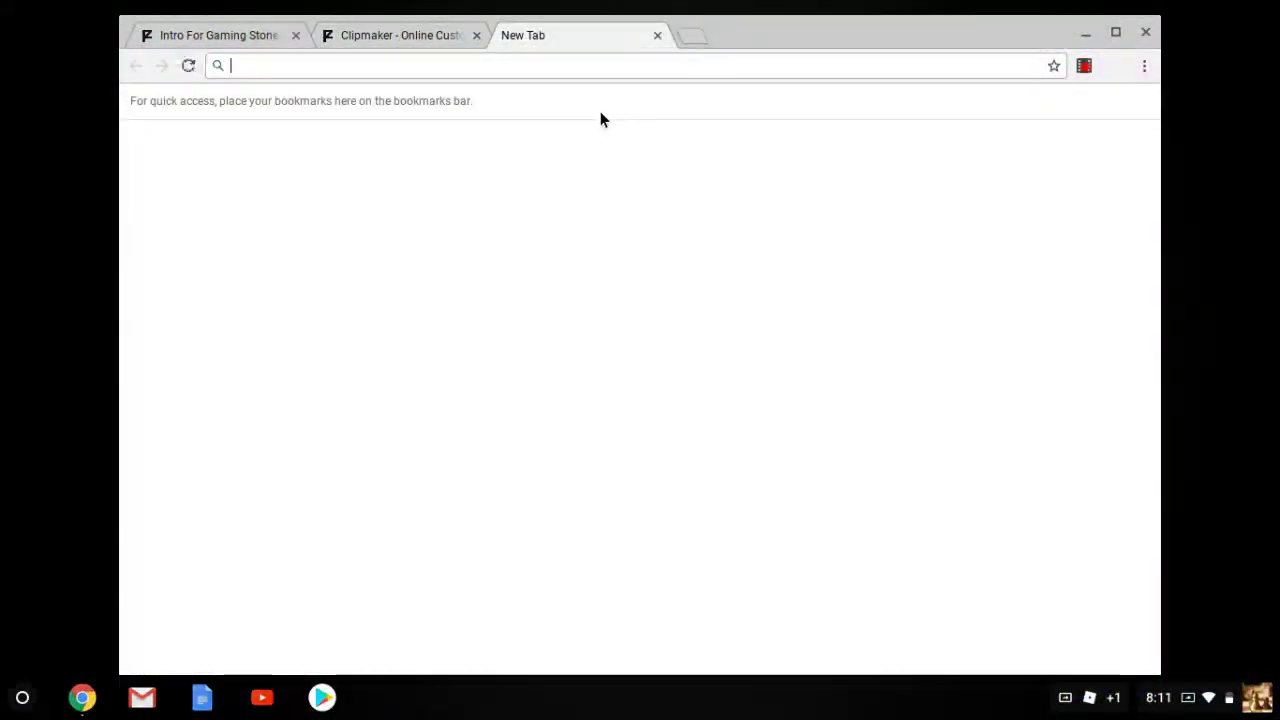
{"action": "type", "text": "y"}
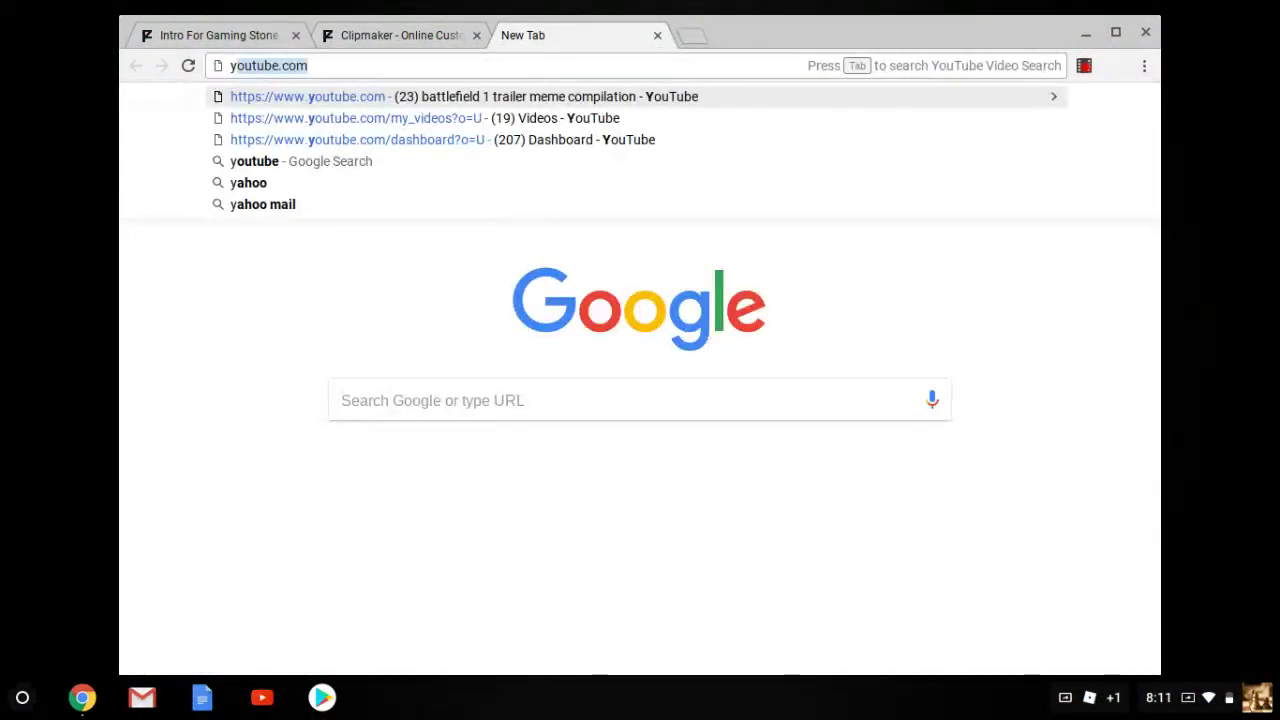
{"action": "key", "text": "Return"}
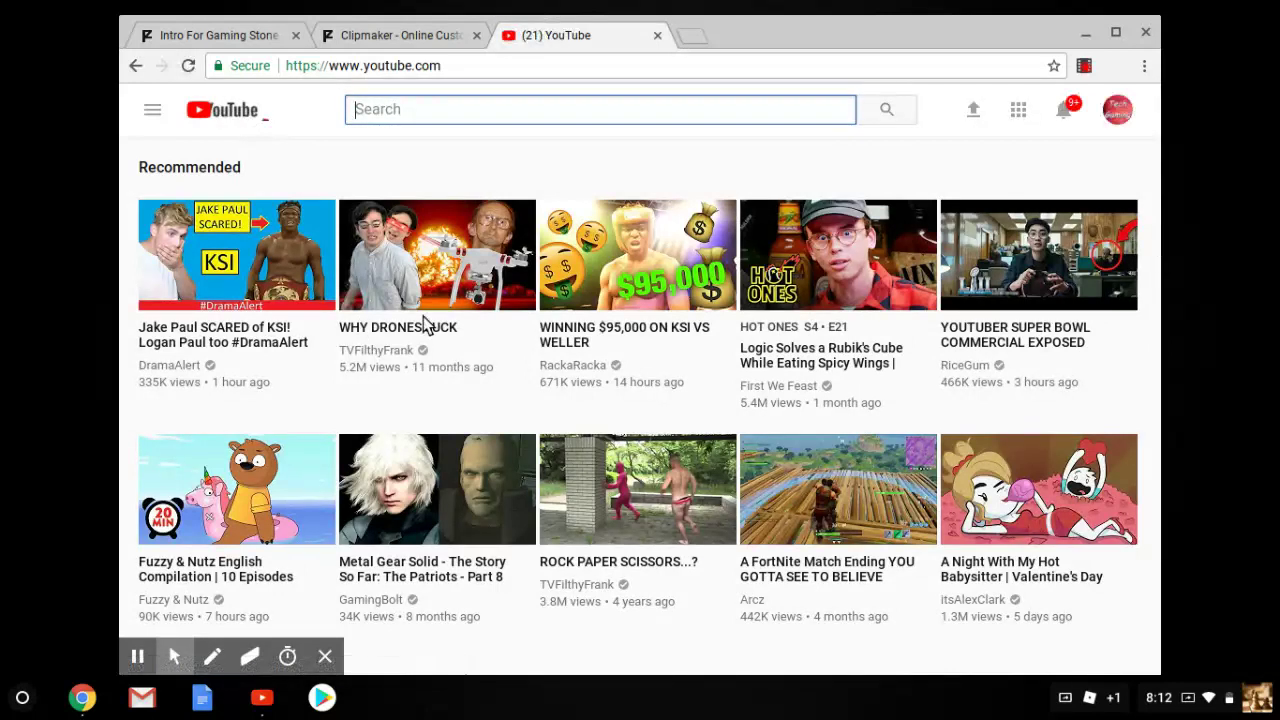
{"action": "left_click", "coordinate": [152, 112]}
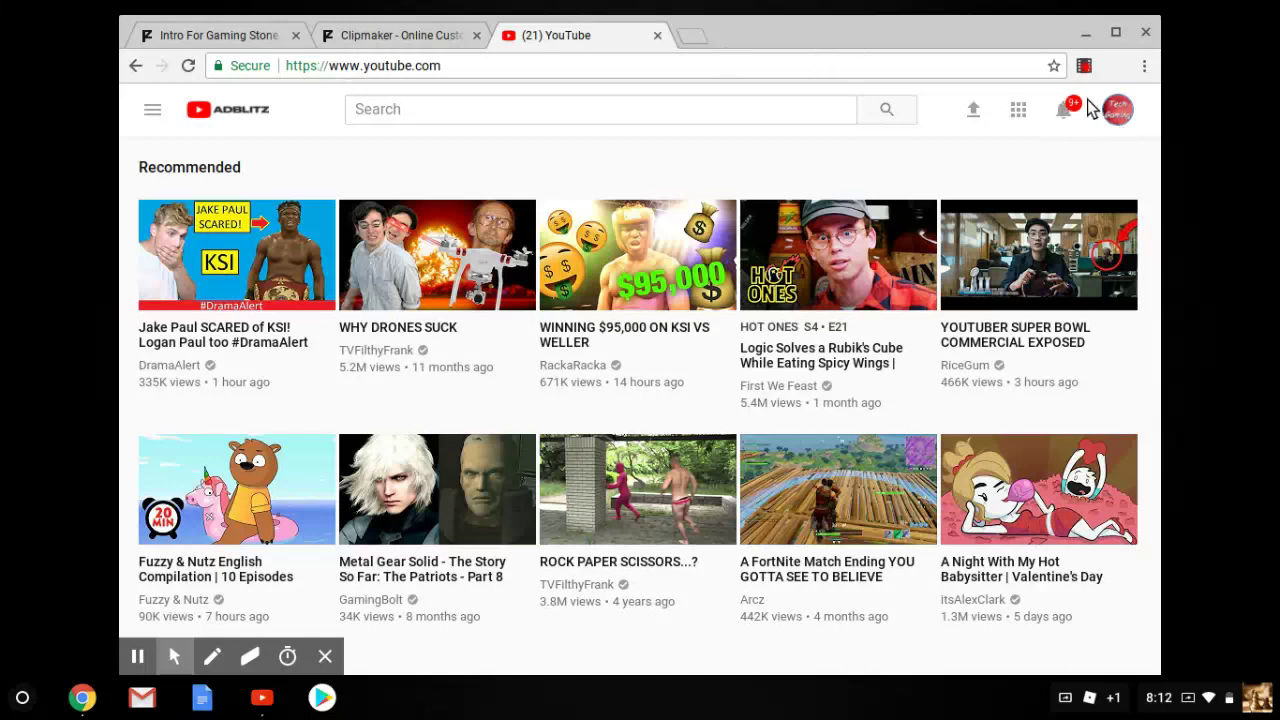
{"action": "left_click", "coordinate": [1115, 115]}
Launch FilmoraGo, create a new video and pick the intro from the FilmoraGo folder
{"action": "left_click", "coordinate": [22, 697]}
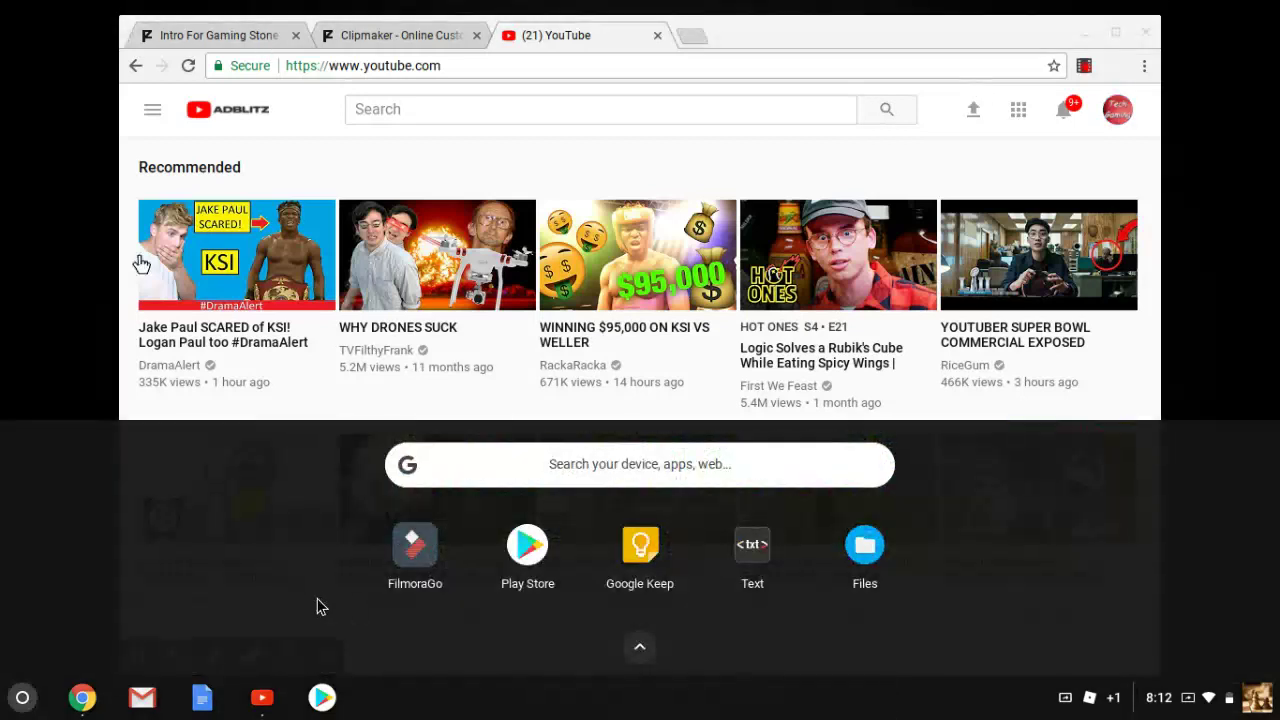
{"action": "left_click", "coordinate": [410, 546]}
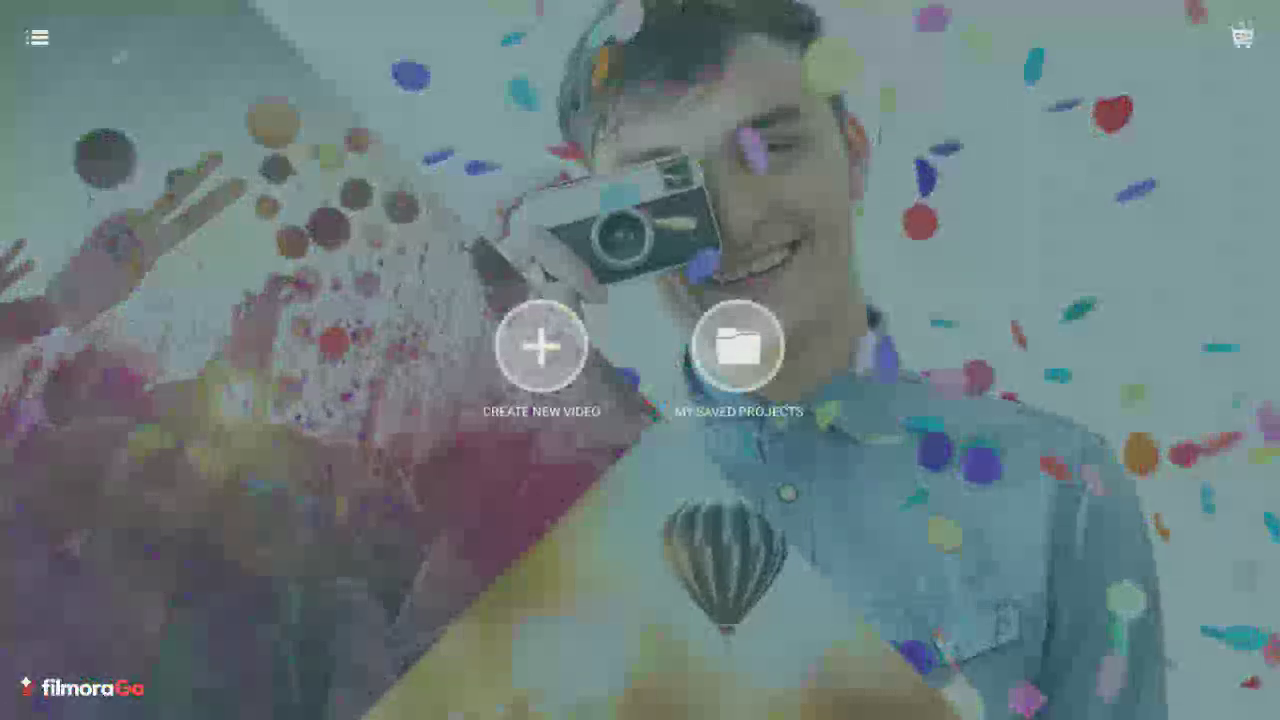
{"action": "left_click", "coordinate": [541, 346]}
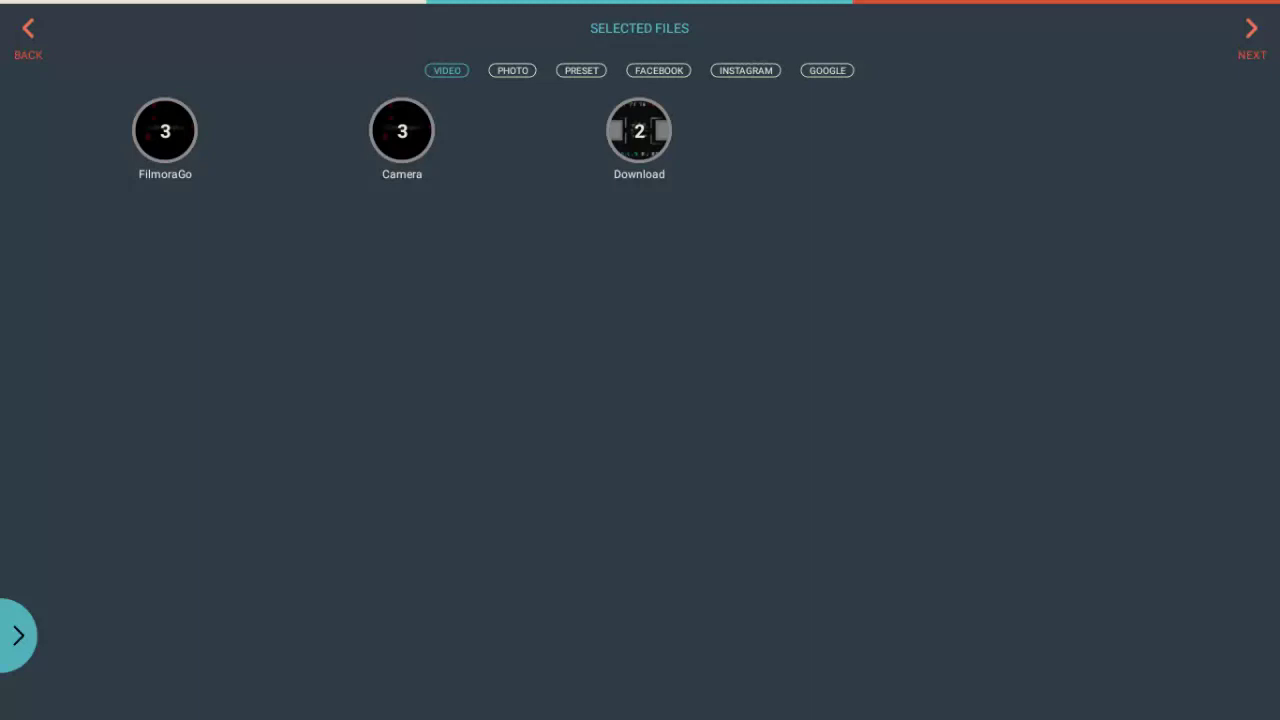
{"action": "left_click", "coordinate": [165, 130]}
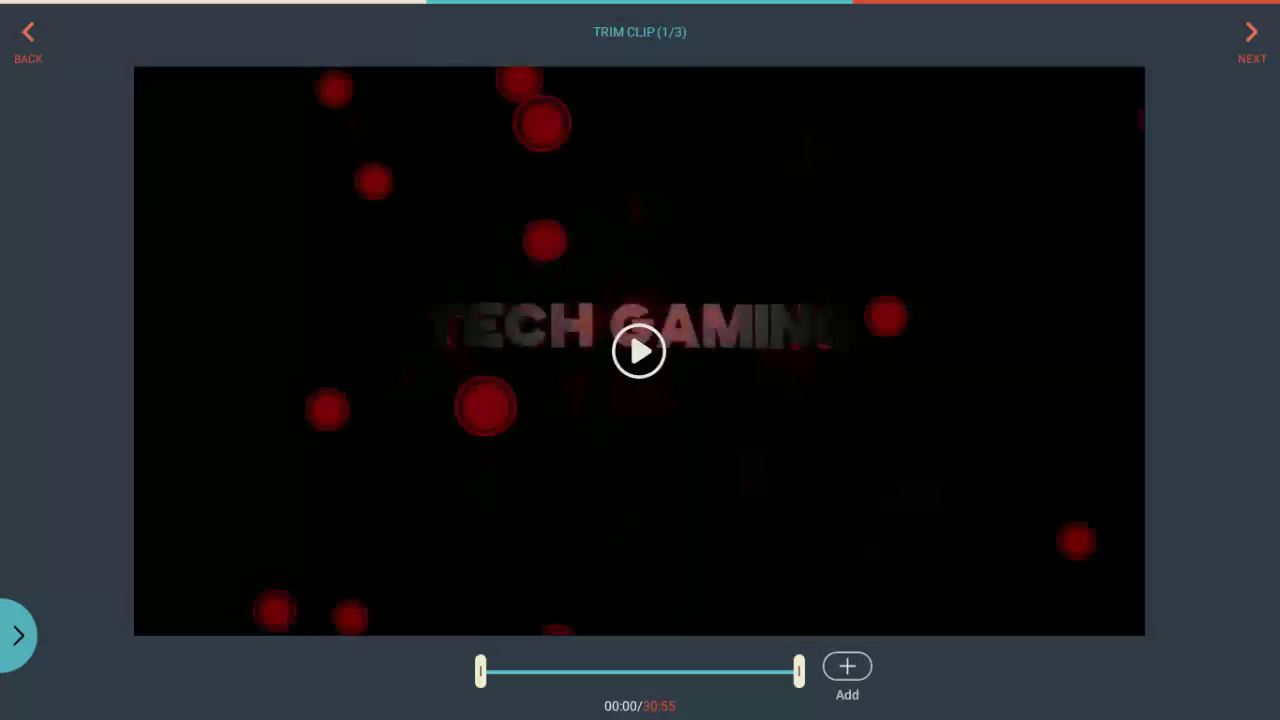
Play and pause the untrimmed 30:55 intro clip, then return to Selected Files
{"action": "left_click", "coordinate": [639, 351]}
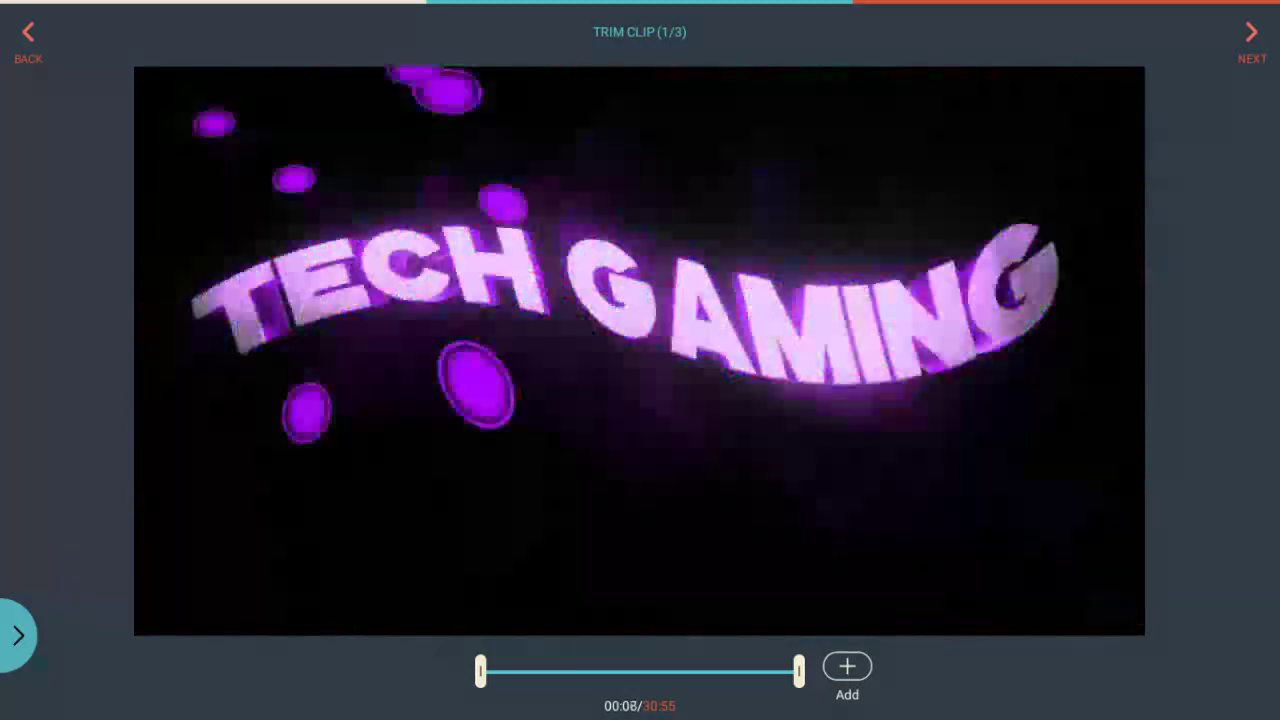
{"action": "key", "text": "space"}
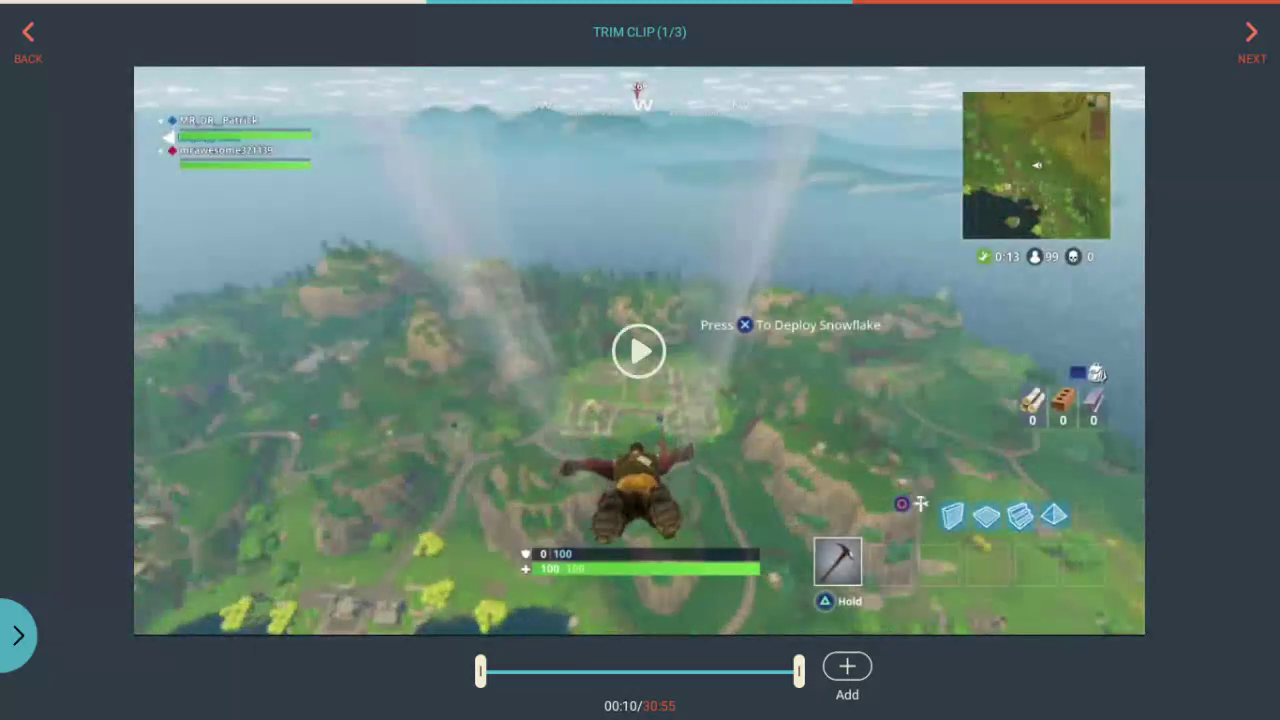
{"action": "left_click", "coordinate": [18, 636]}
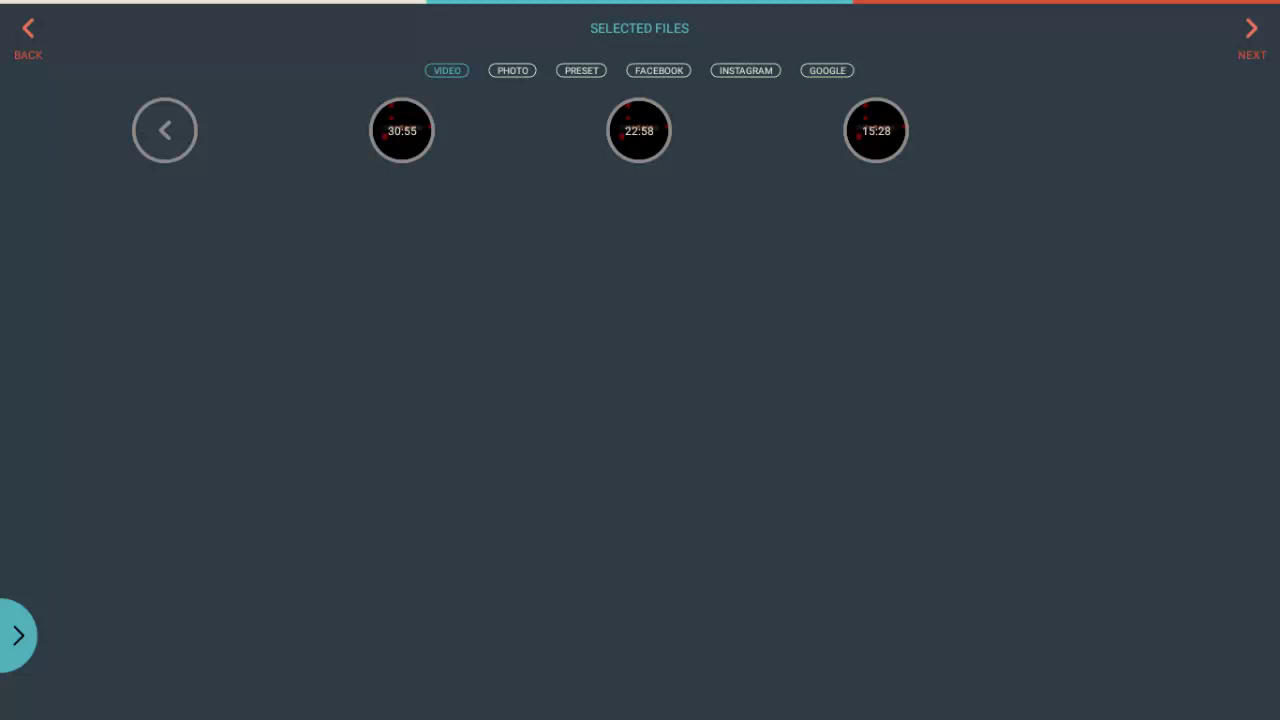
Open saved project5 from My Saved Projects and accept the missing-source-file warning
{"action": "left_click", "coordinate": [28, 40]}
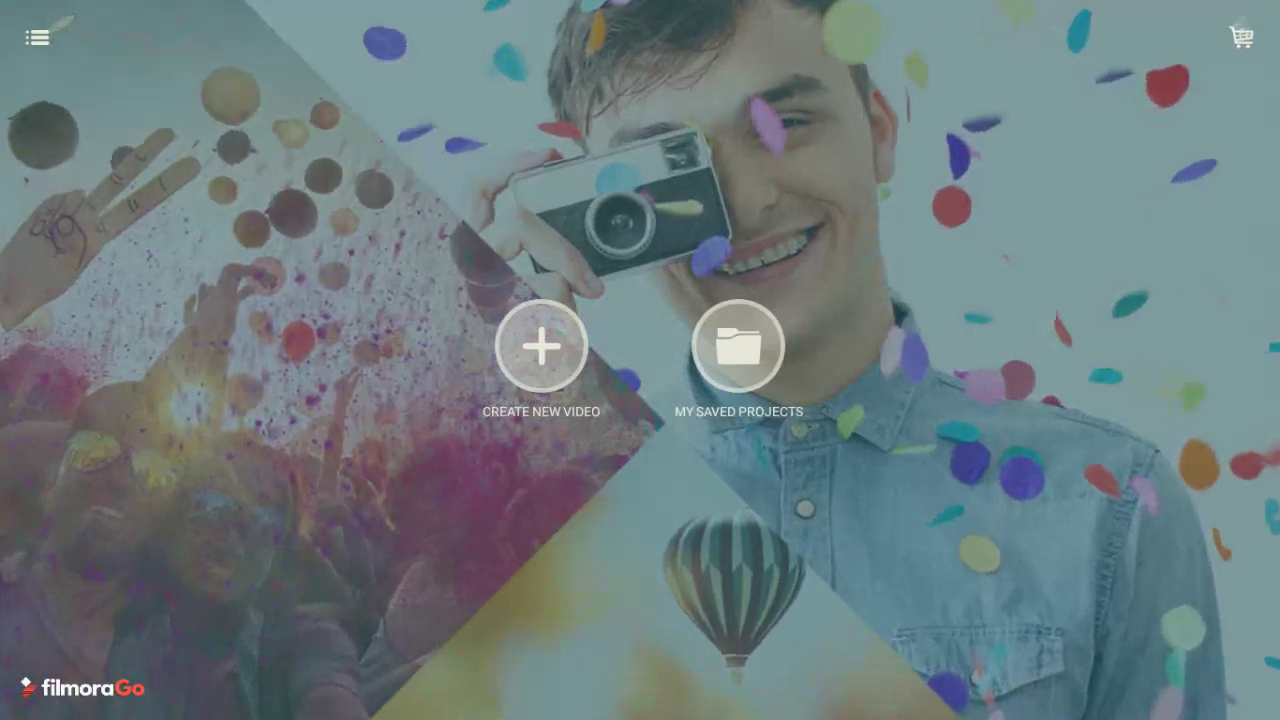
{"action": "left_click", "coordinate": [738, 345]}
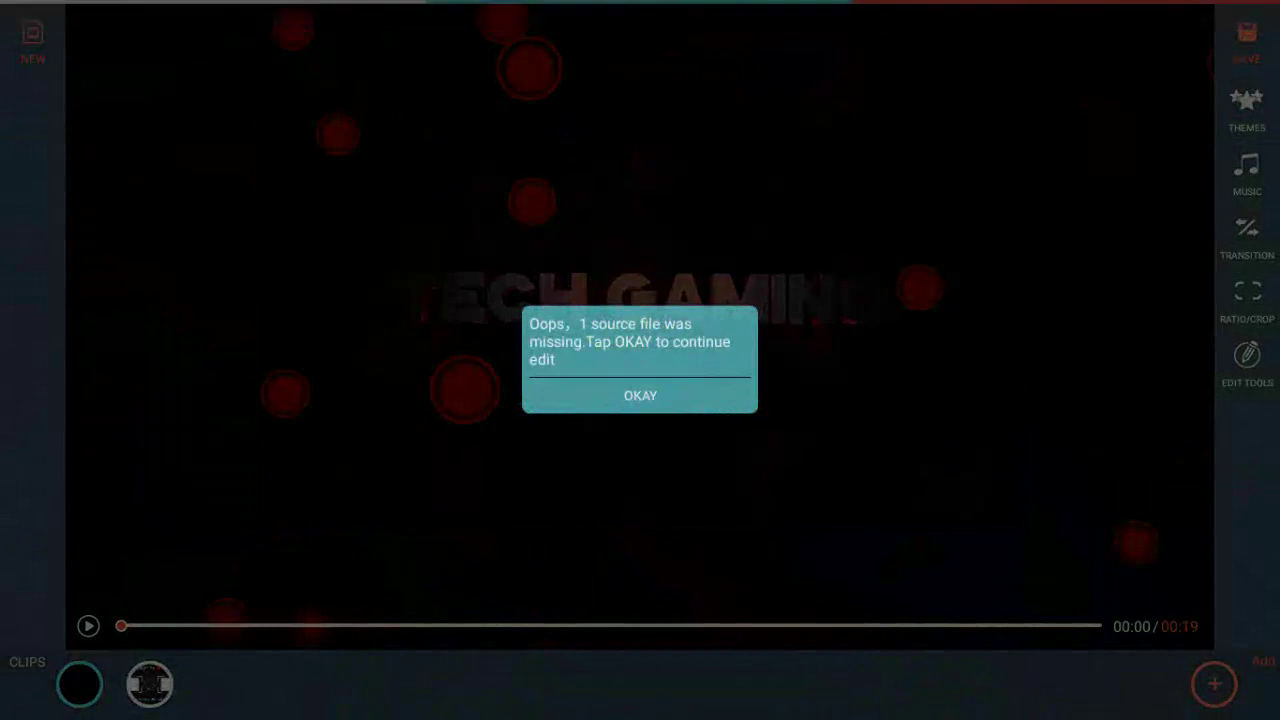
{"action": "left_click", "coordinate": [640, 395]}
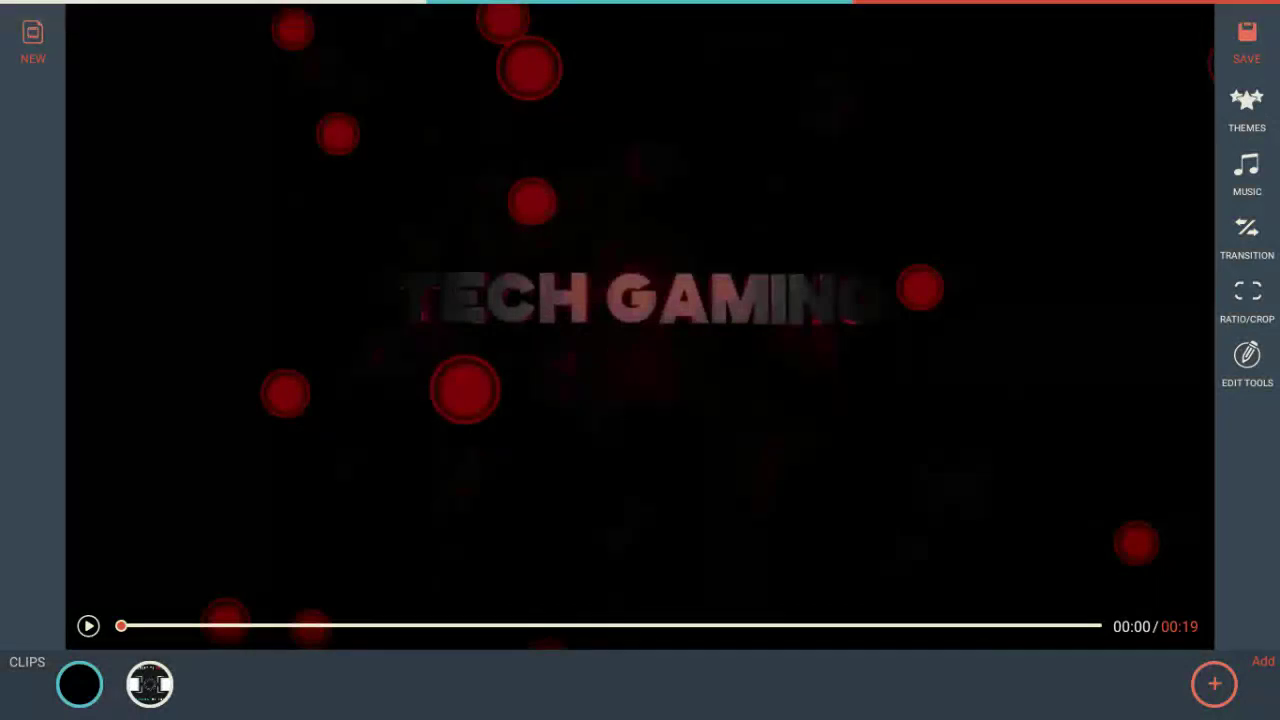
Apply the Fashion theme to the Tech Gaming project, preview it, then close FilmoraGo
{"action": "left_click", "coordinate": [1247, 105]}
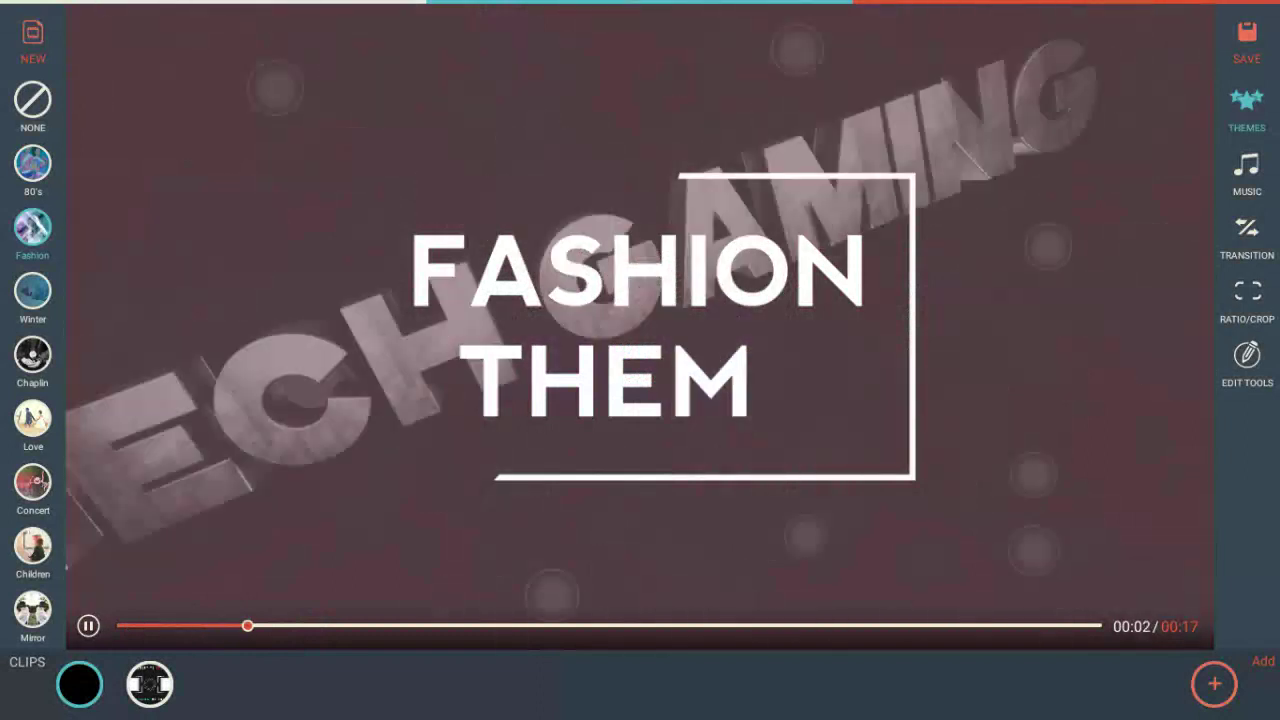
{"action": "key", "text": "space"}
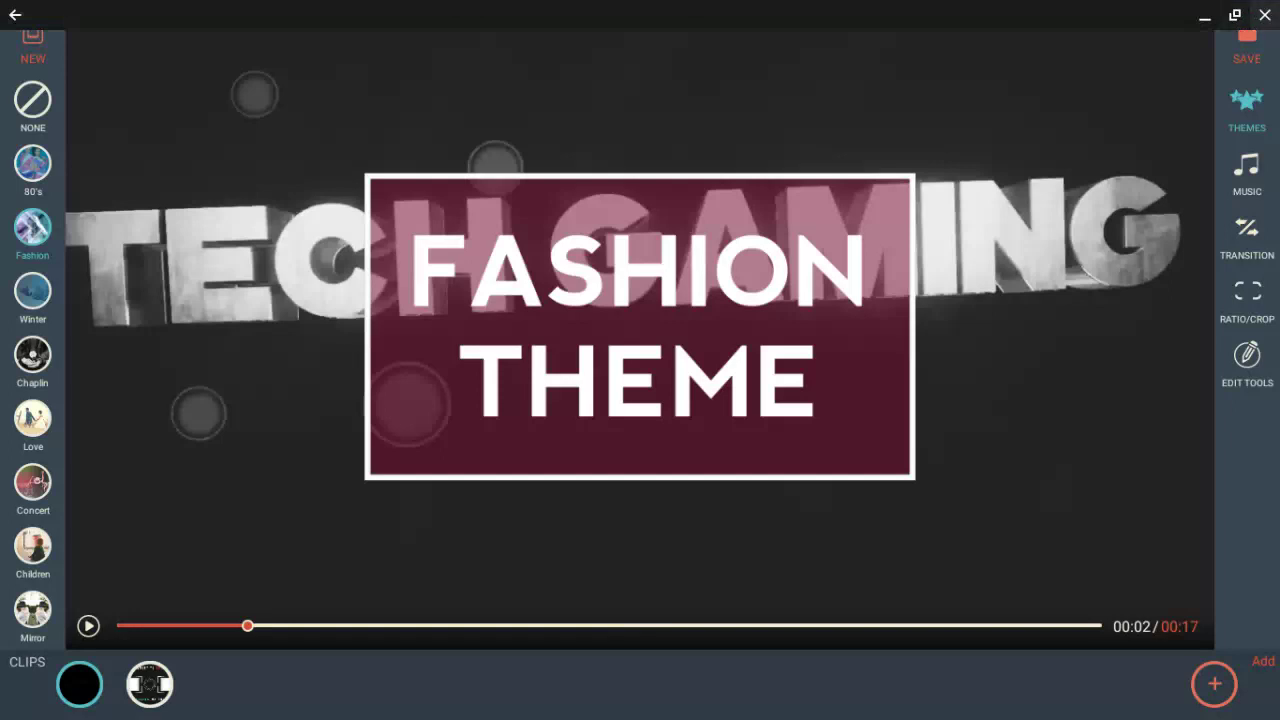
{"action": "left_click", "coordinate": [1264, 14]}
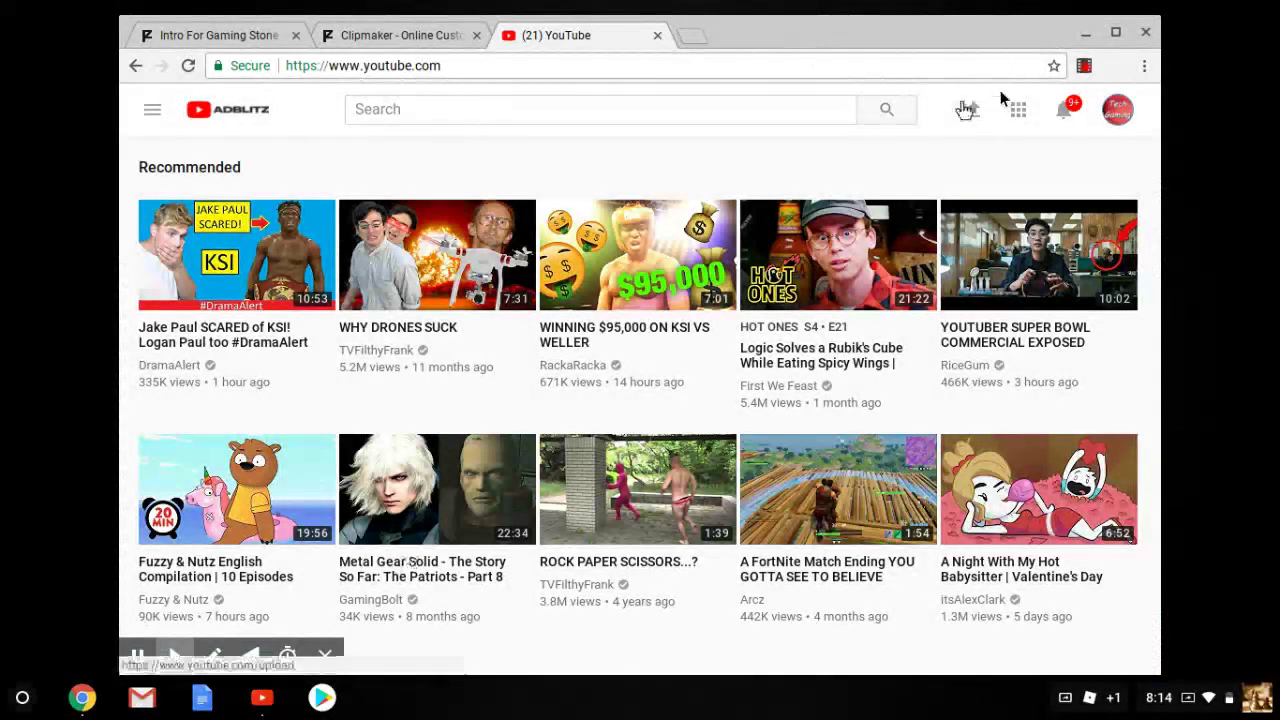
Show the screen recorder extension's popup from the Chrome toolbar
{"action": "left_click", "coordinate": [1083, 68]}
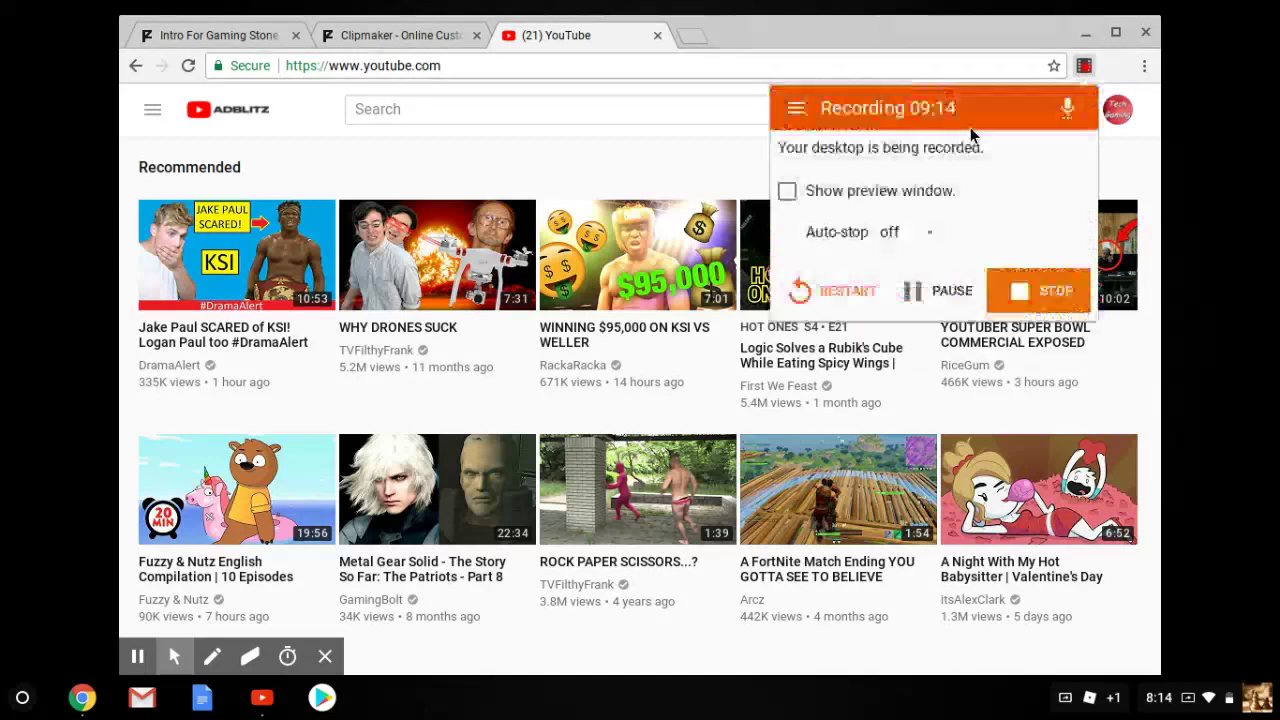